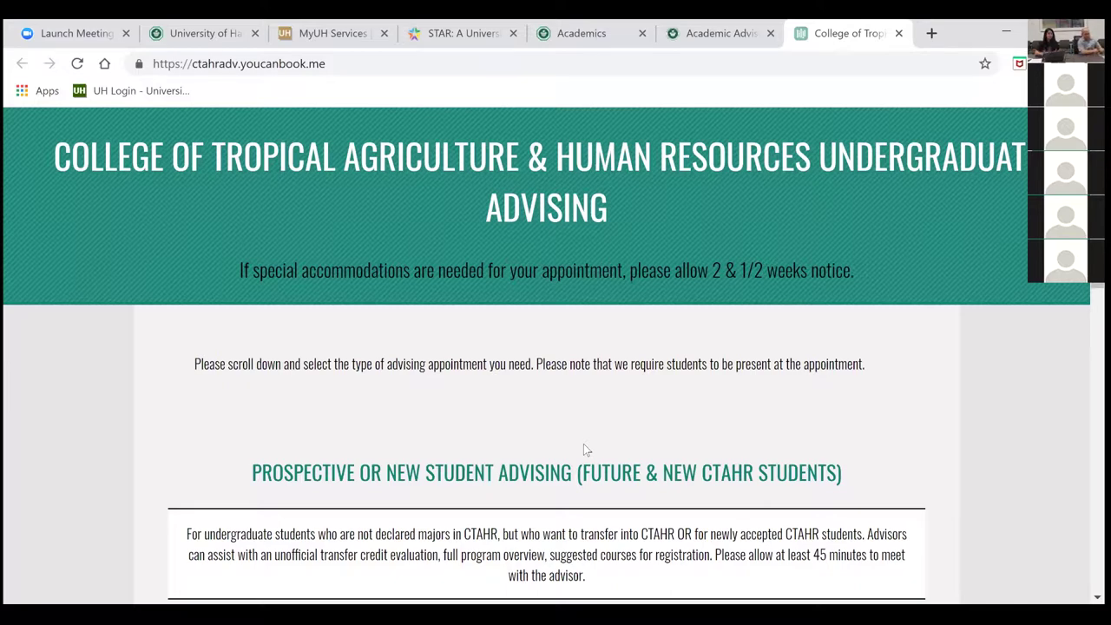
Switch to the MyUH Services page and search its services for "register Manoa".
key(ctrl+3)
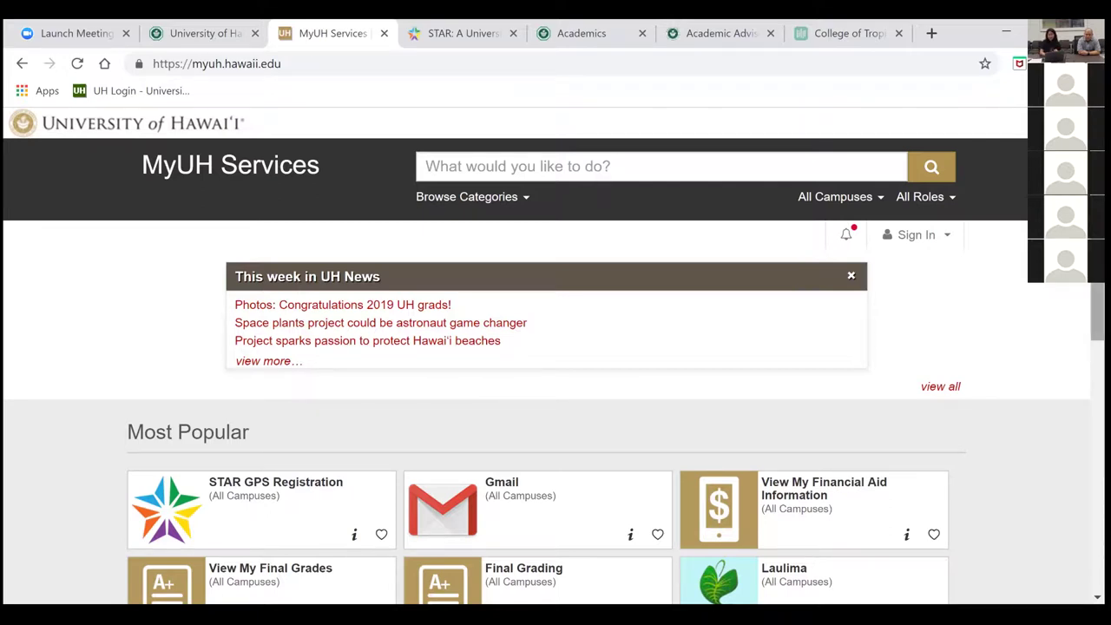
scroll(552, 354, down, 1)
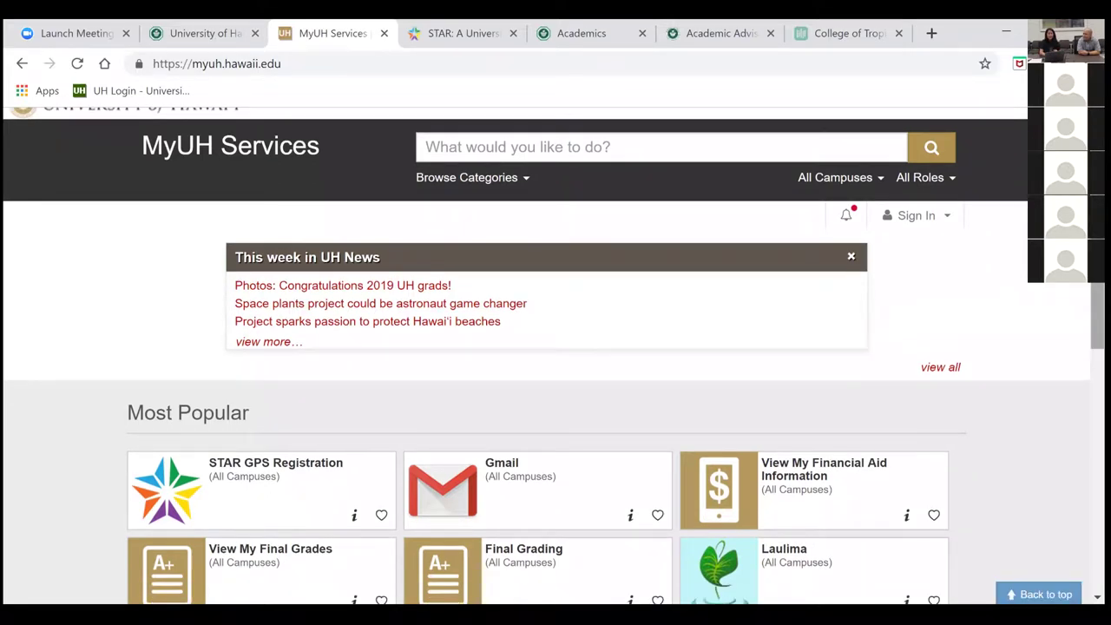
click(635, 152)
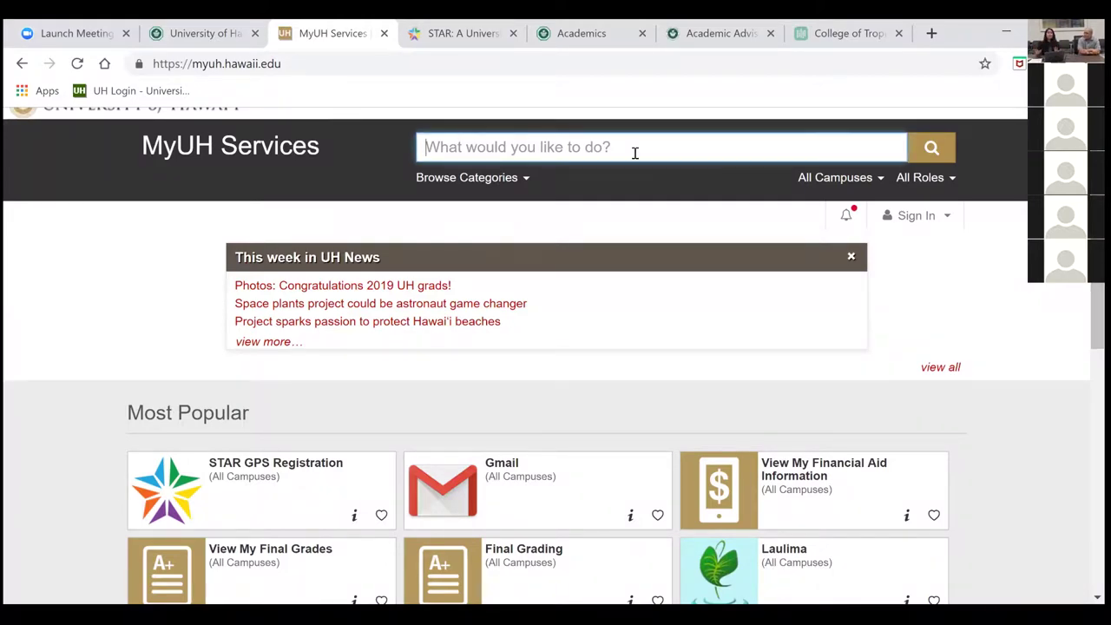
text(register)
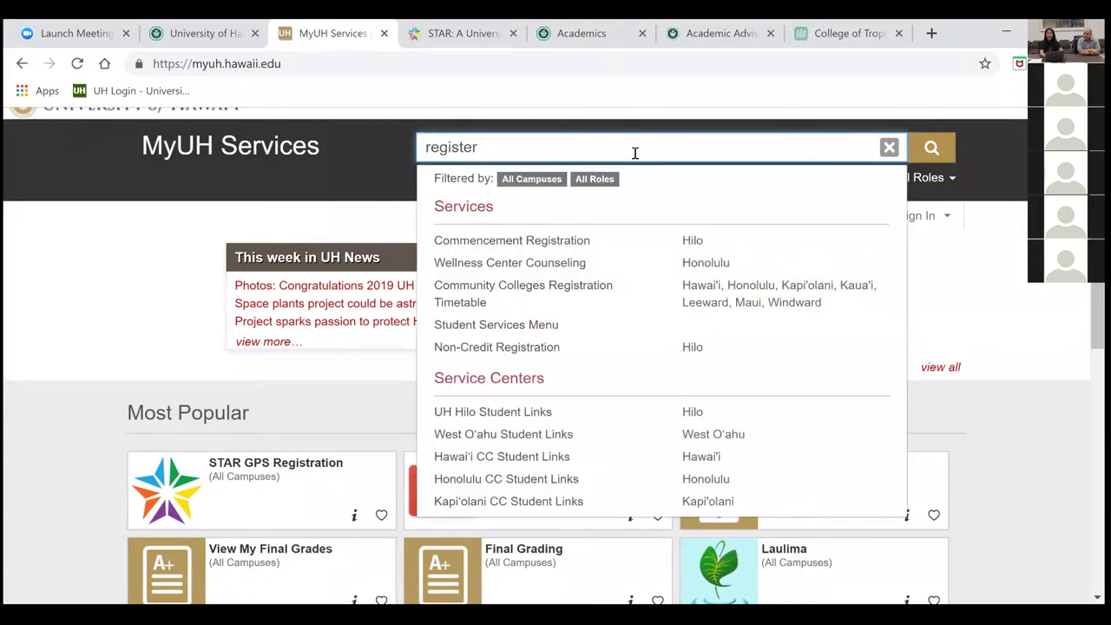
text( Manoa)
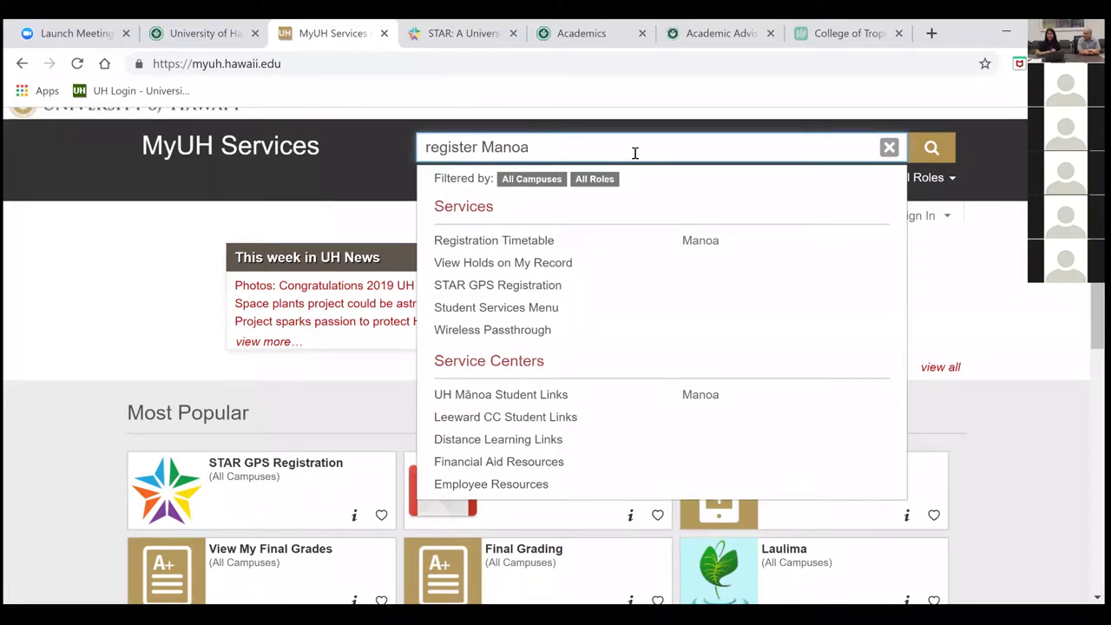
key(Return)
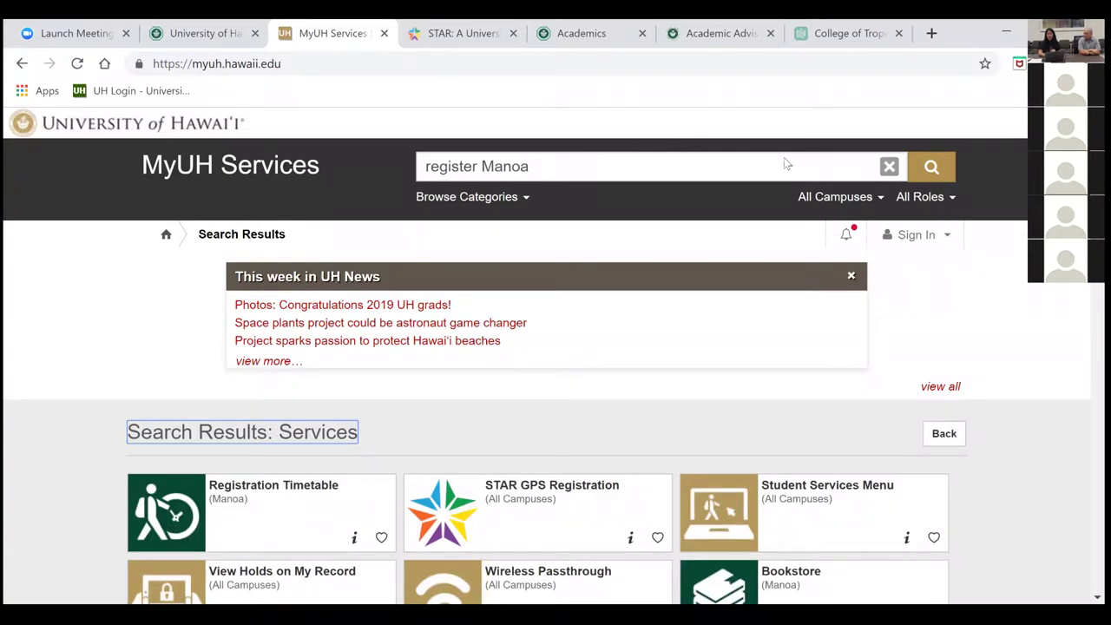
Open the Registration Timetable service for Manoa from the search results.
right_click(875, 231)
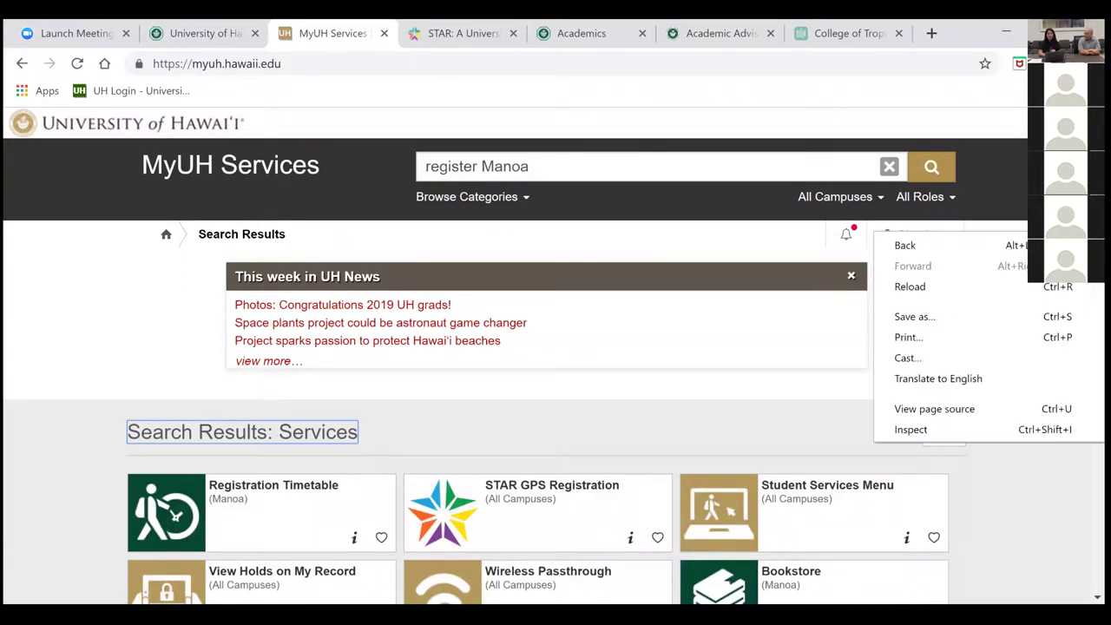
scroll(448, 506, down, 3)
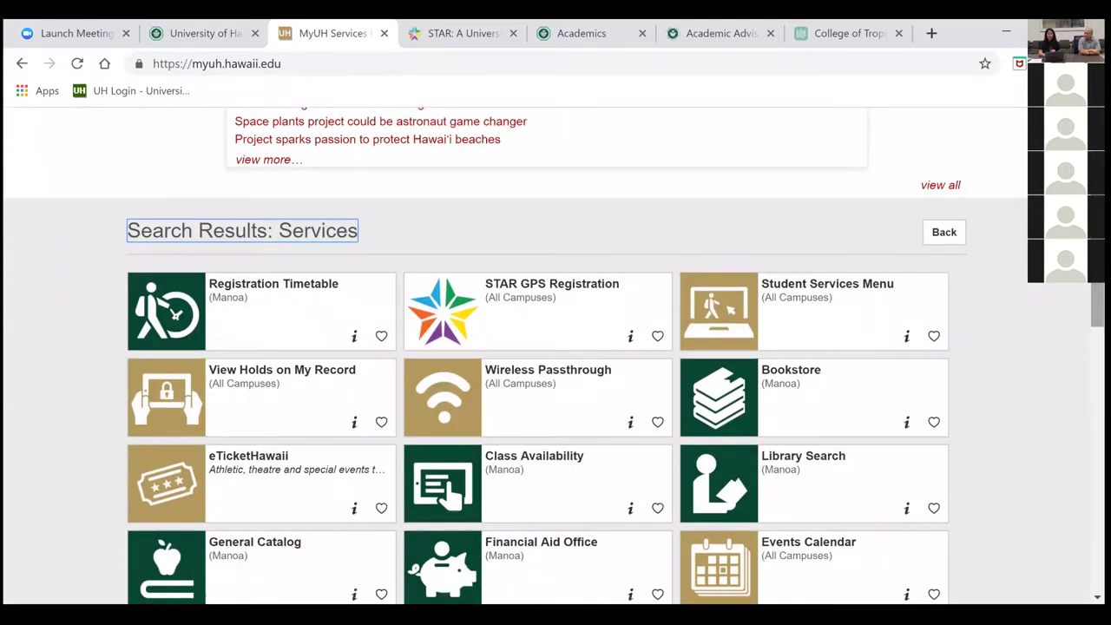
click(348, 291)
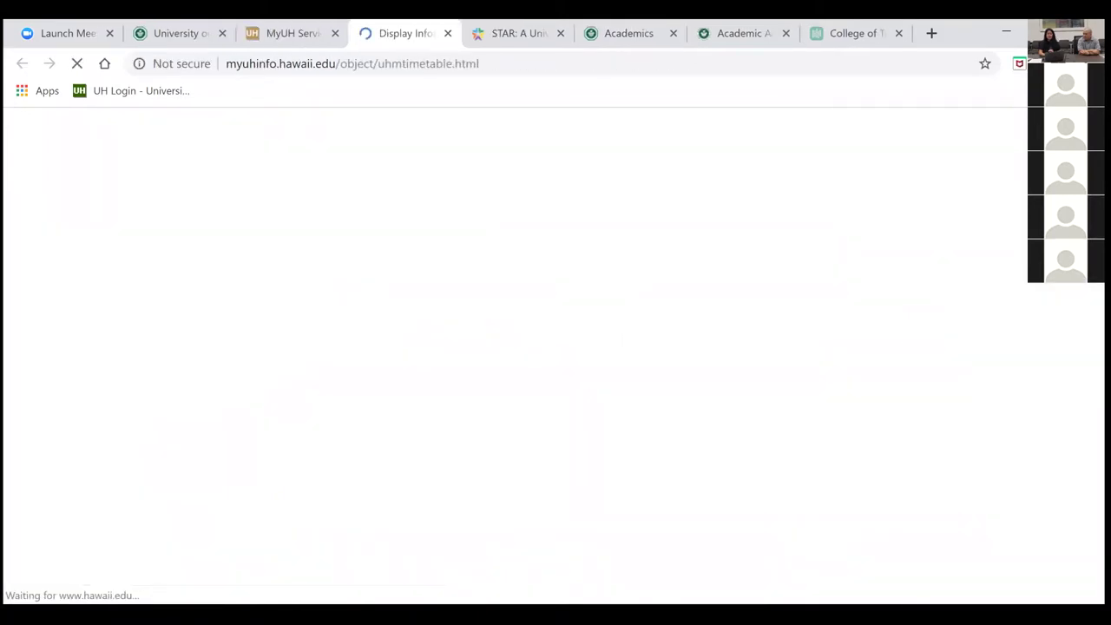
Examine the UH Mānoa timetable for incoming students' registration assignments by earned credits and the Fall 2019 semester deadlines.
right_click(872, 185)
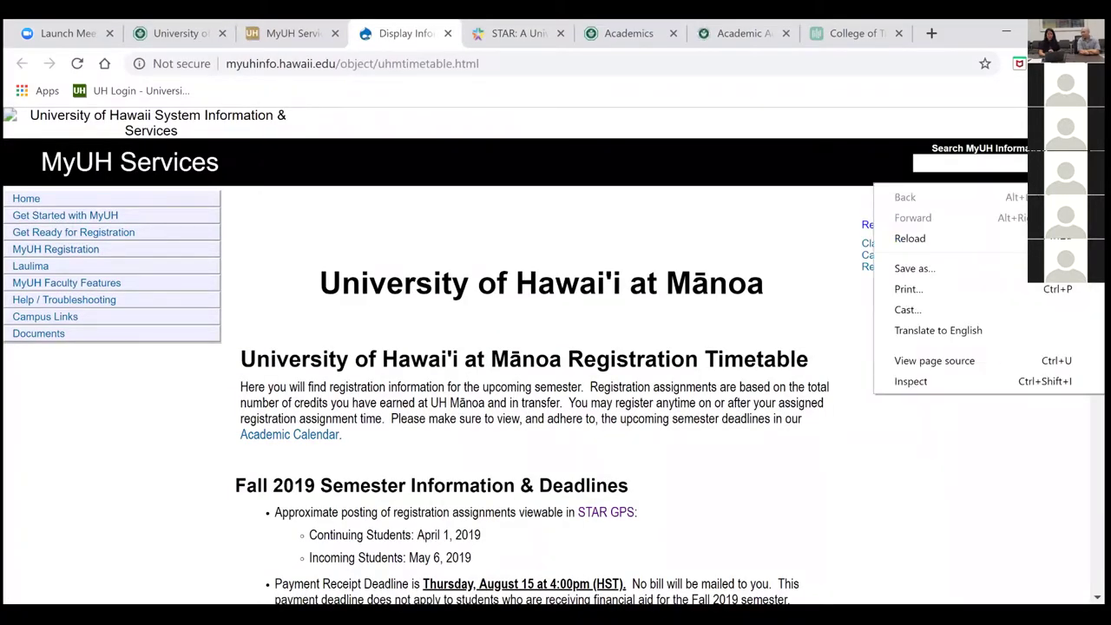
key(Escape)
scroll(566, 356, down, 8)
scroll(566, 356, up, 4)
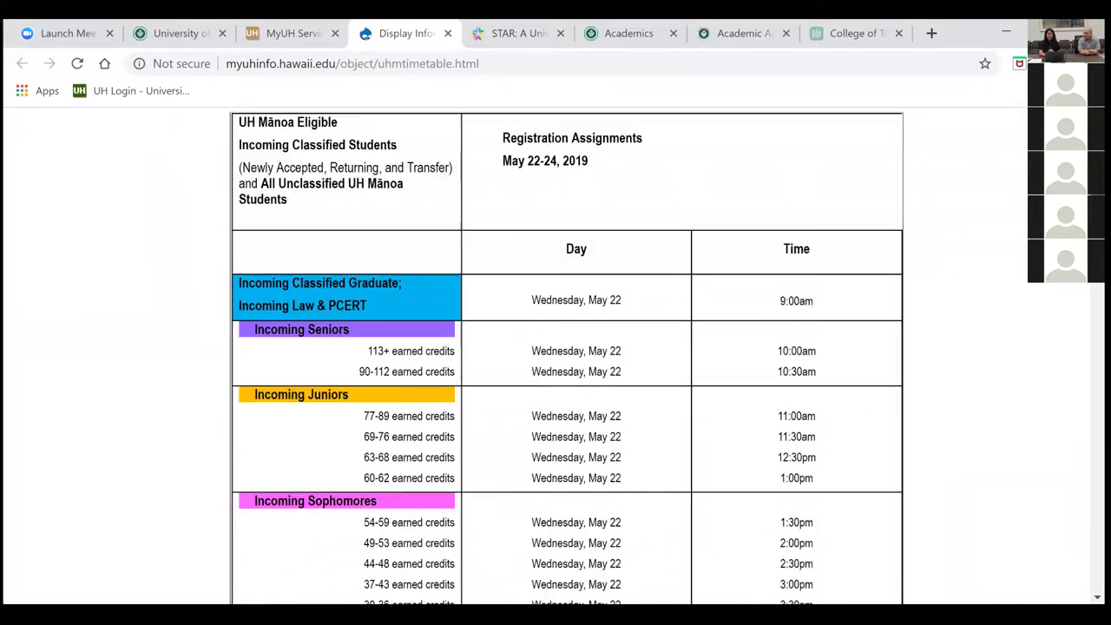
scroll(567, 356, down, 1)
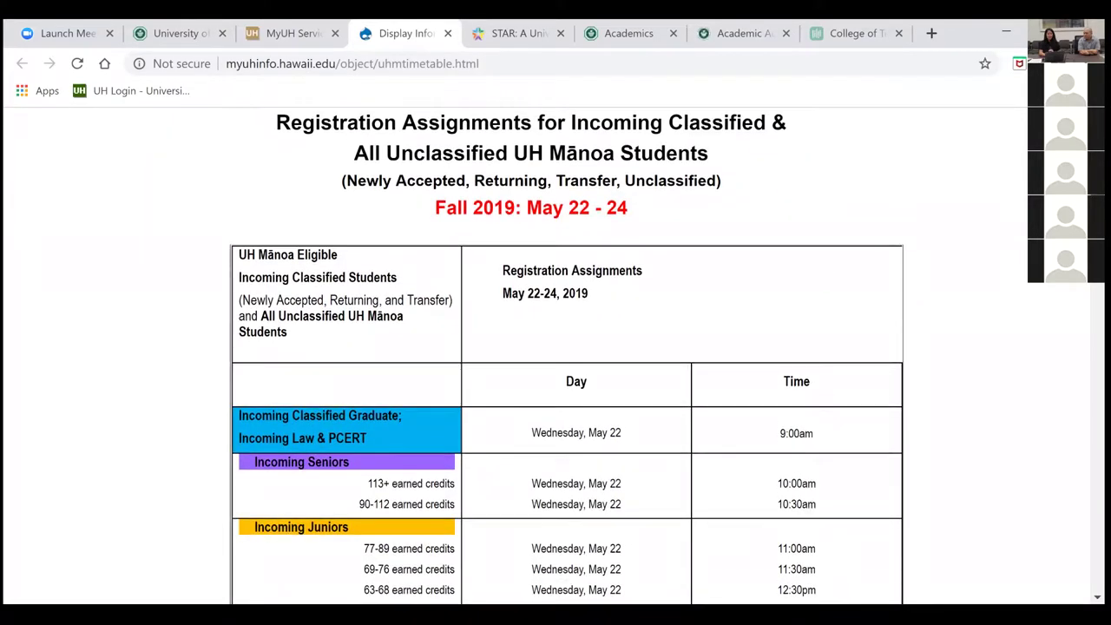
scroll(567, 356, down, 2)
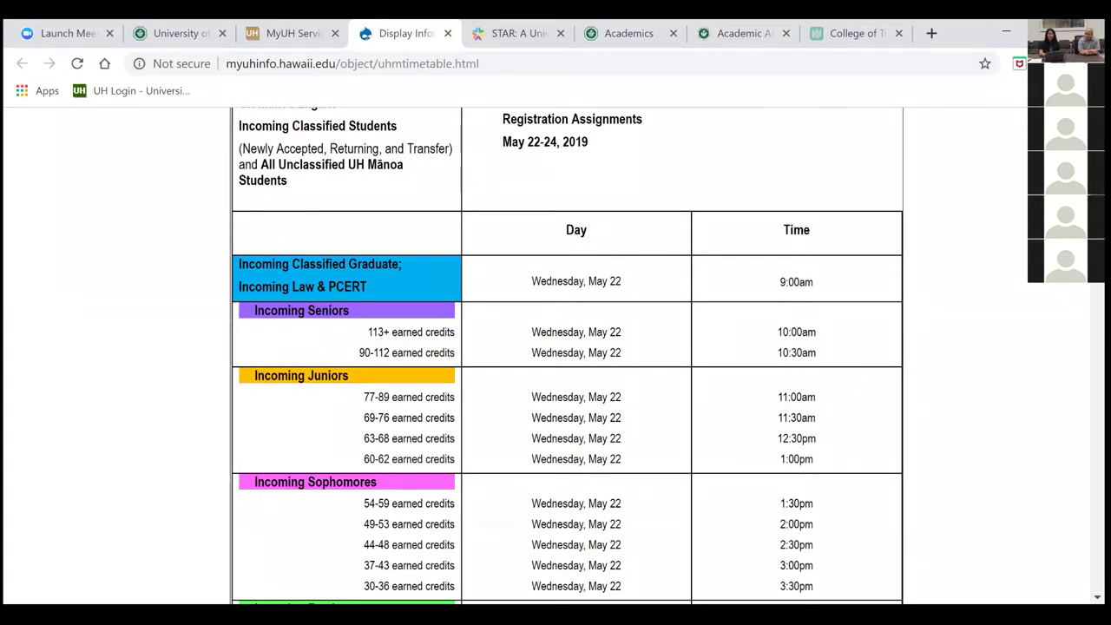
scroll(566, 356, down, 6)
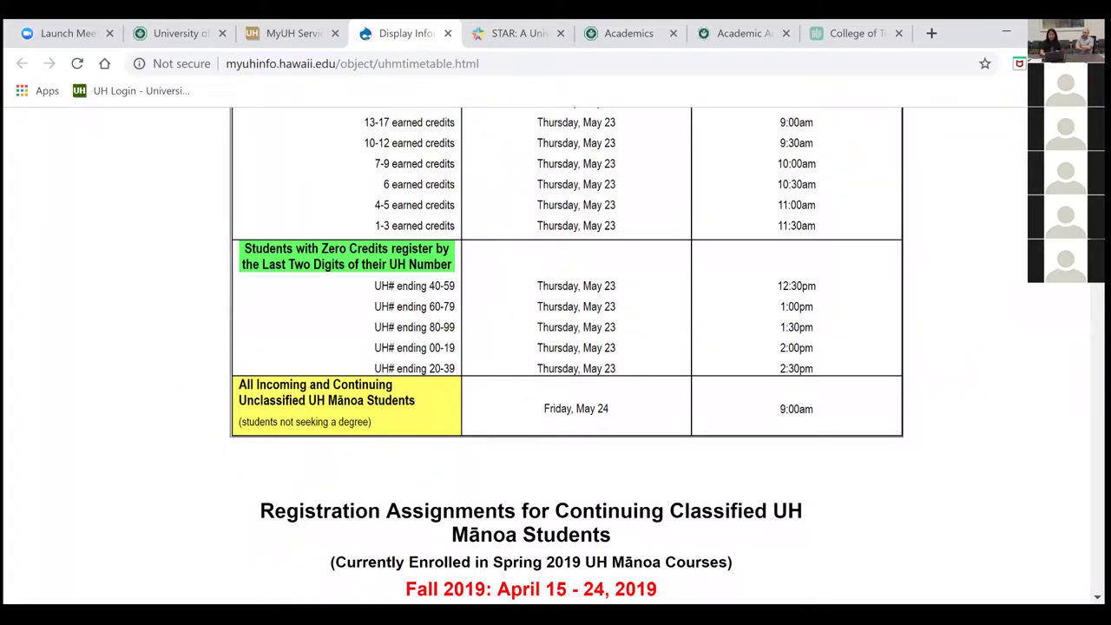
scroll(566, 347, up, 20)
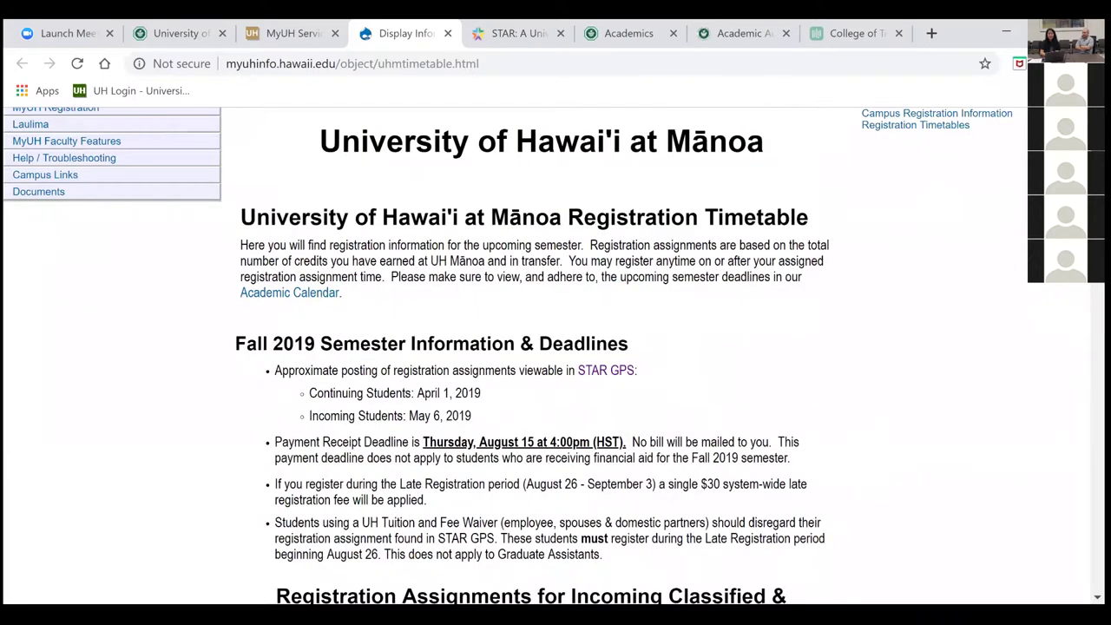
scroll(556, 356, down, 1)
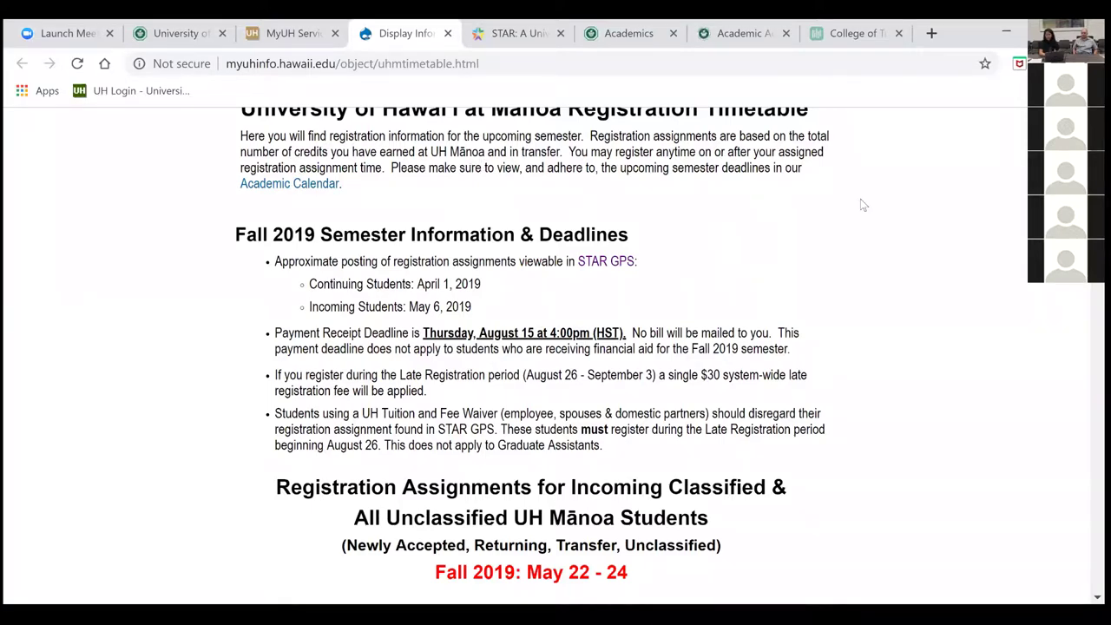
scroll(863, 205, up, 3)
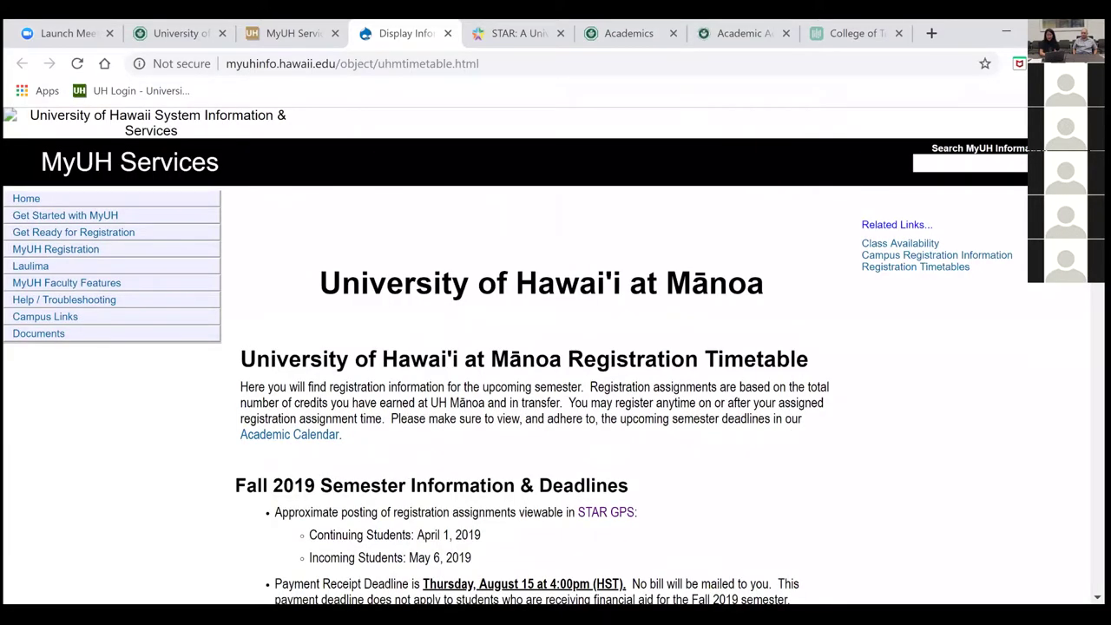
Open the UH Manoa Online Registration Guide from Campus Registration Information, and open the Guide to Registration on the Registrar's site.
click(876, 256)
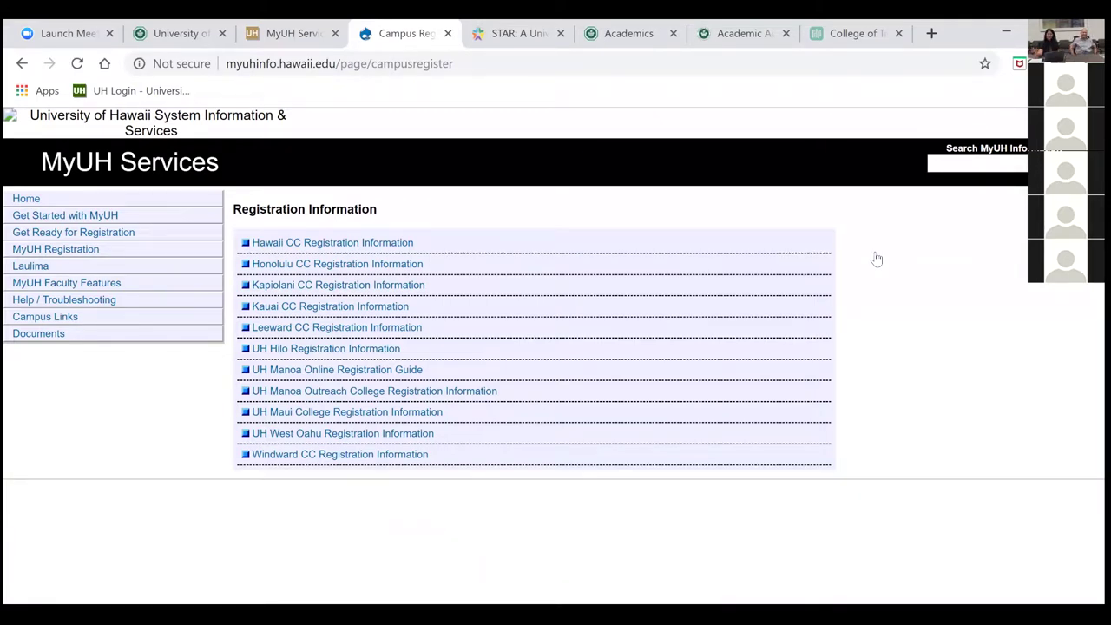
click(406, 372)
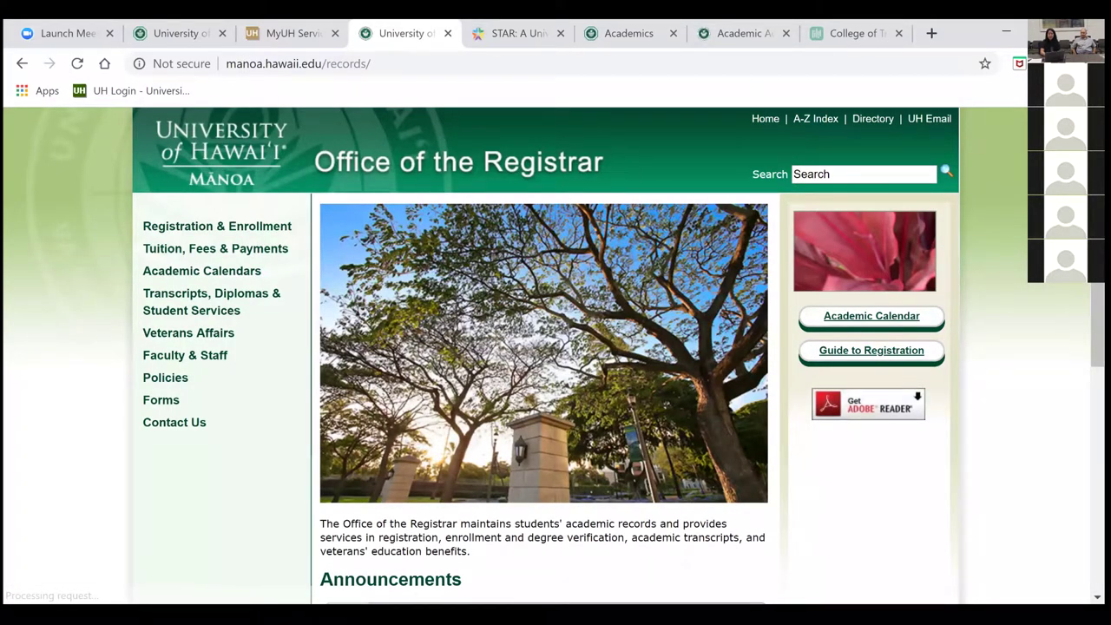
scroll(1083, 354, down, 5)
scroll(1083, 354, up, 1)
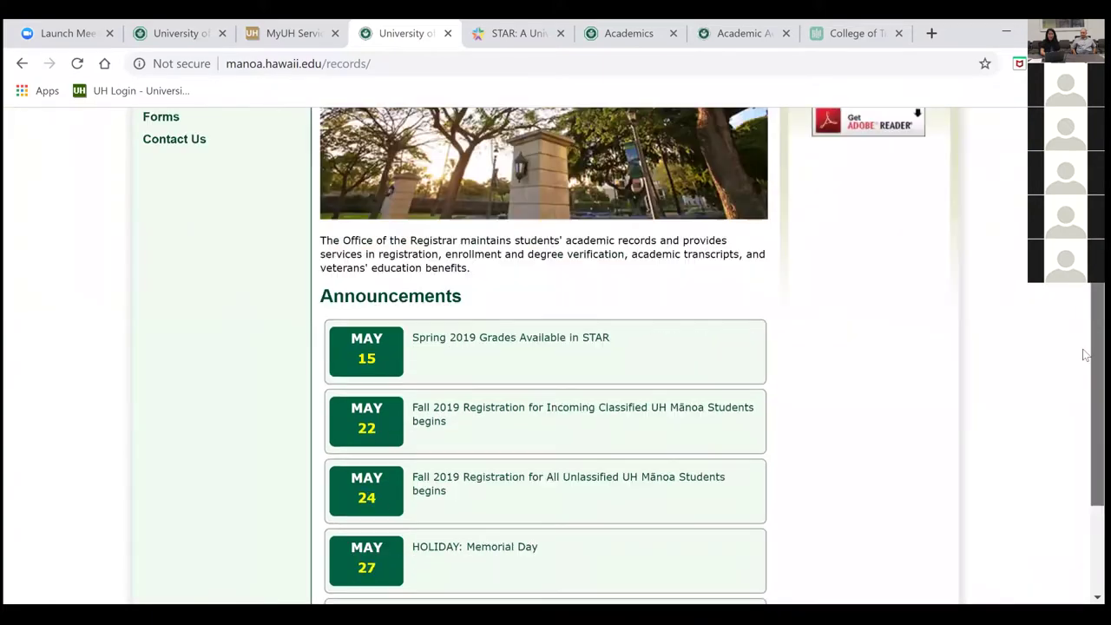
scroll(1083, 354, up, 3)
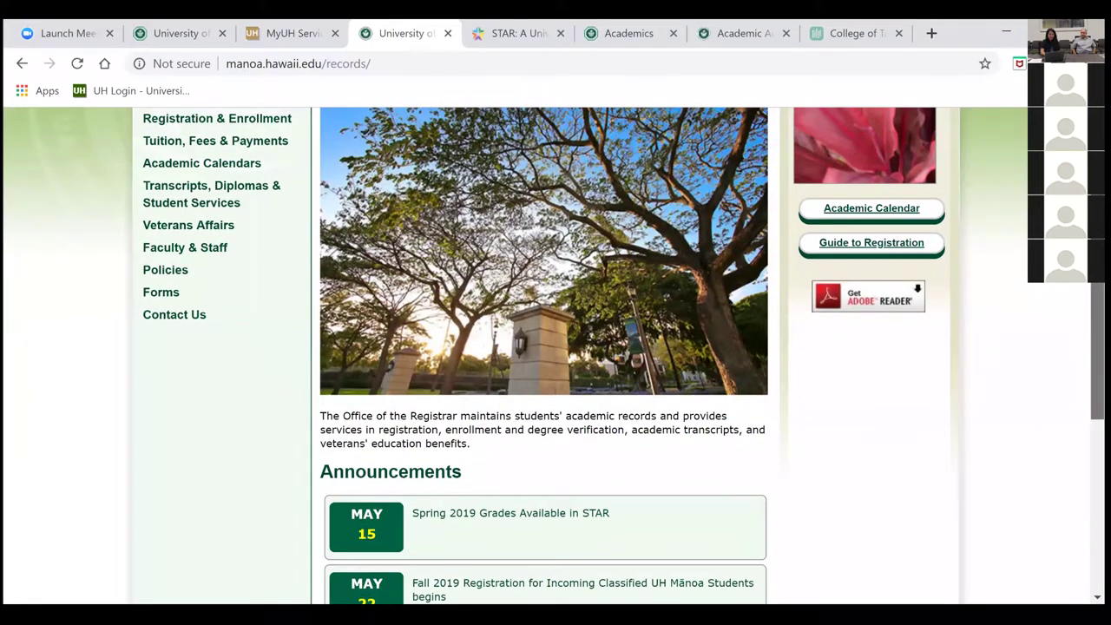
scroll(555, 356, up, 1)
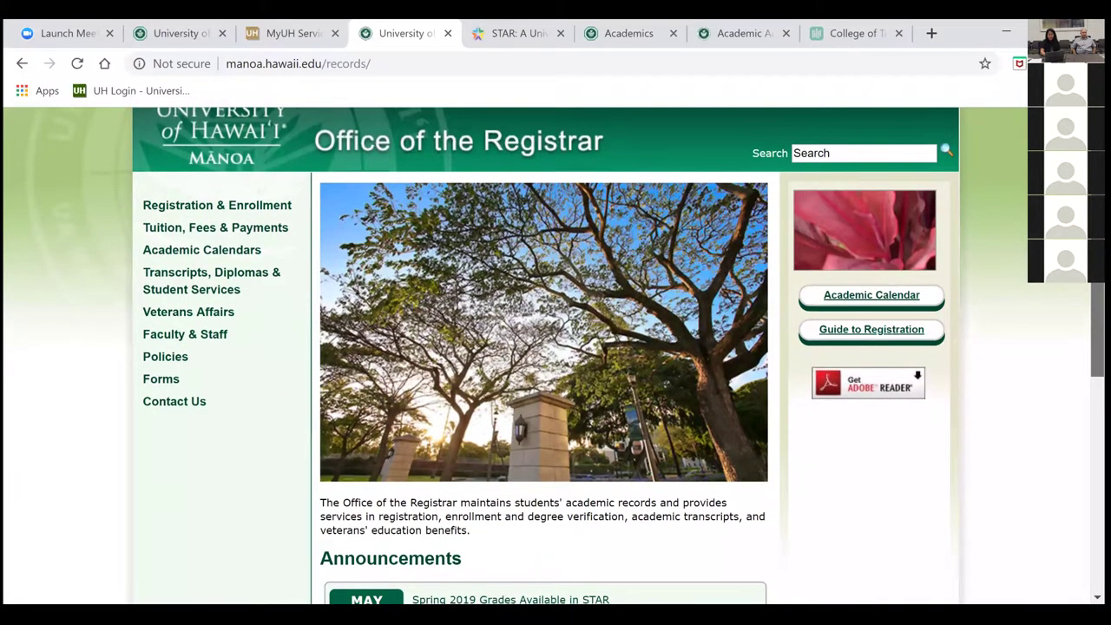
click(870, 333)
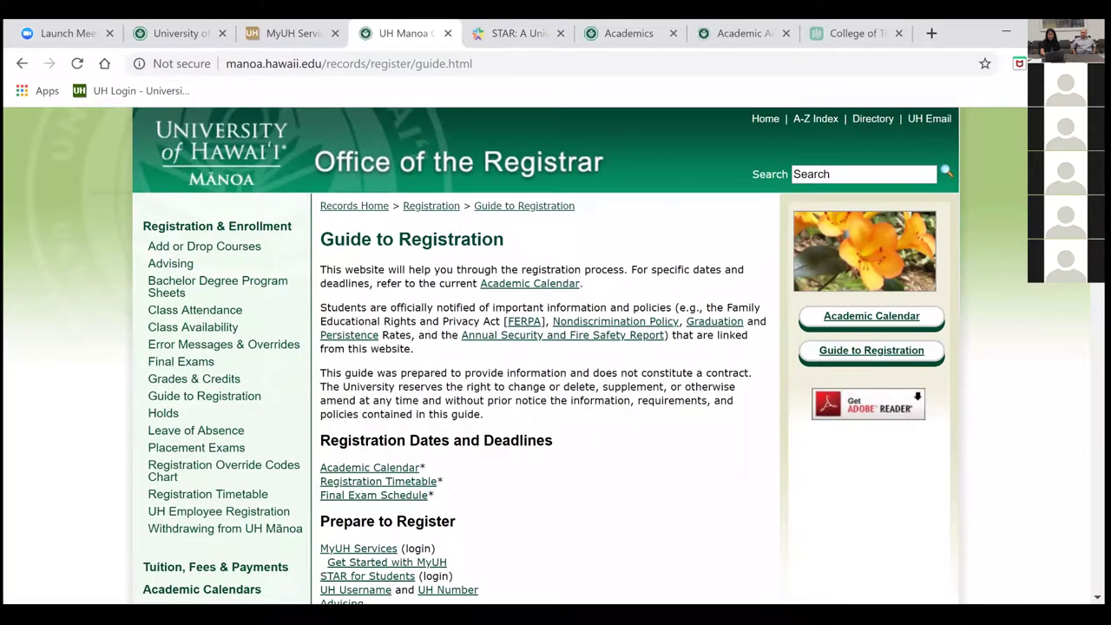
Open the Registration Step-by-Step page from the guide's How to Register section and review its step list and eligibility requirements.
scroll(556, 356, down, 5)
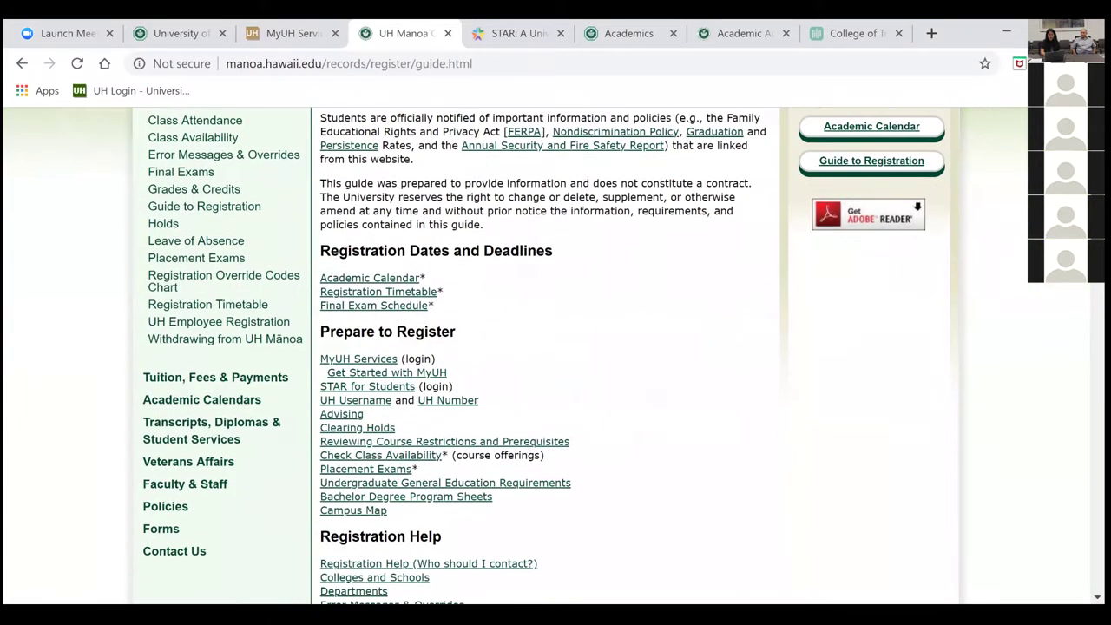
scroll(555, 355, down, 1)
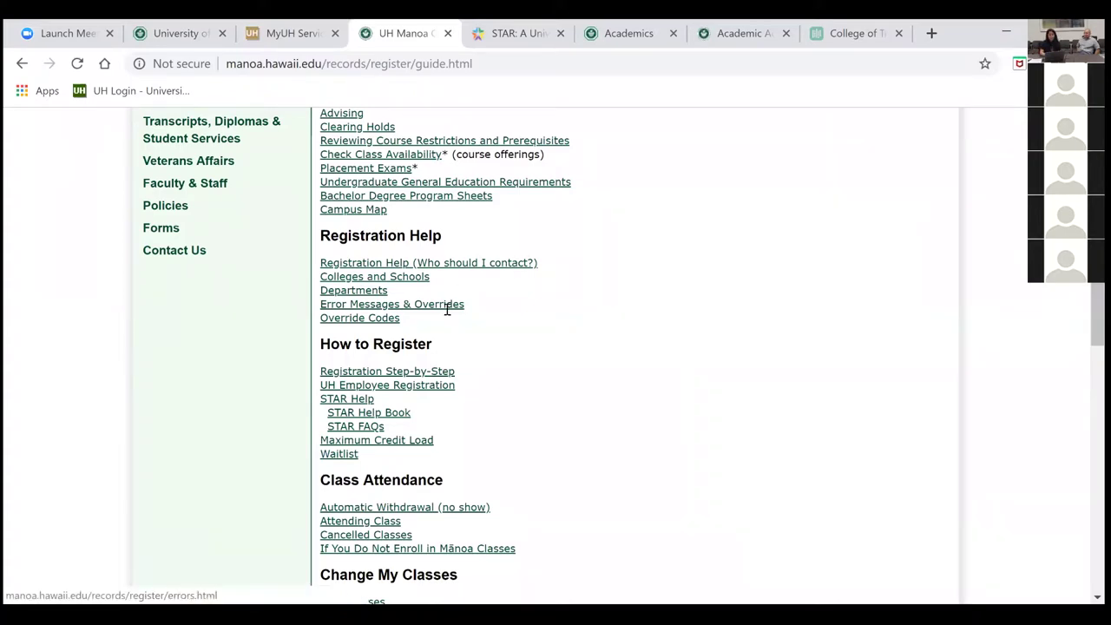
click(427, 371)
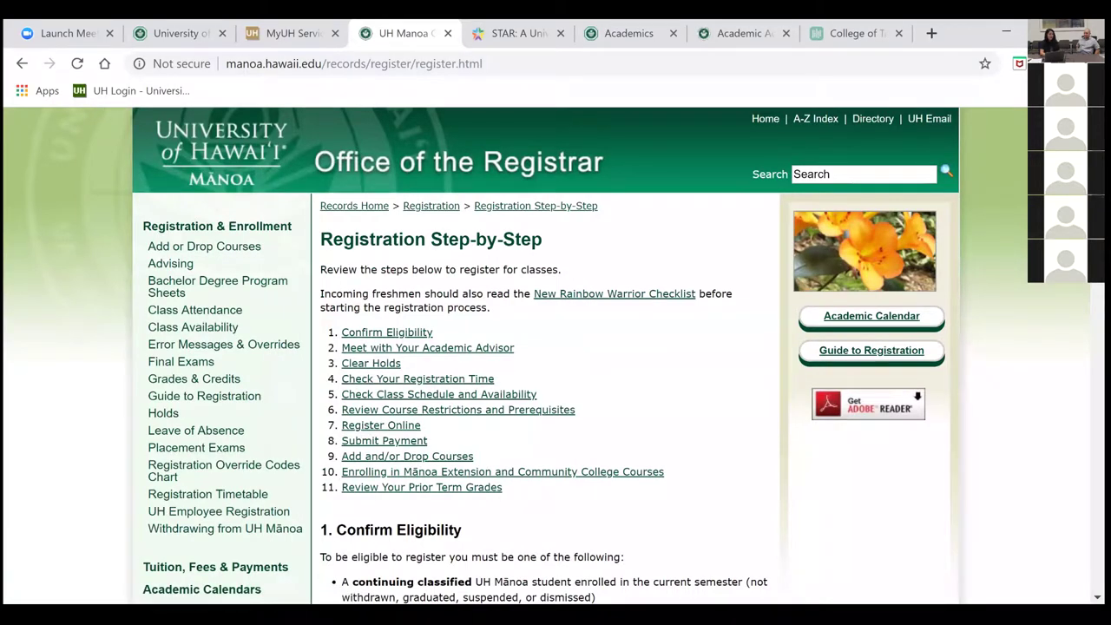
scroll(547, 347, down, 2)
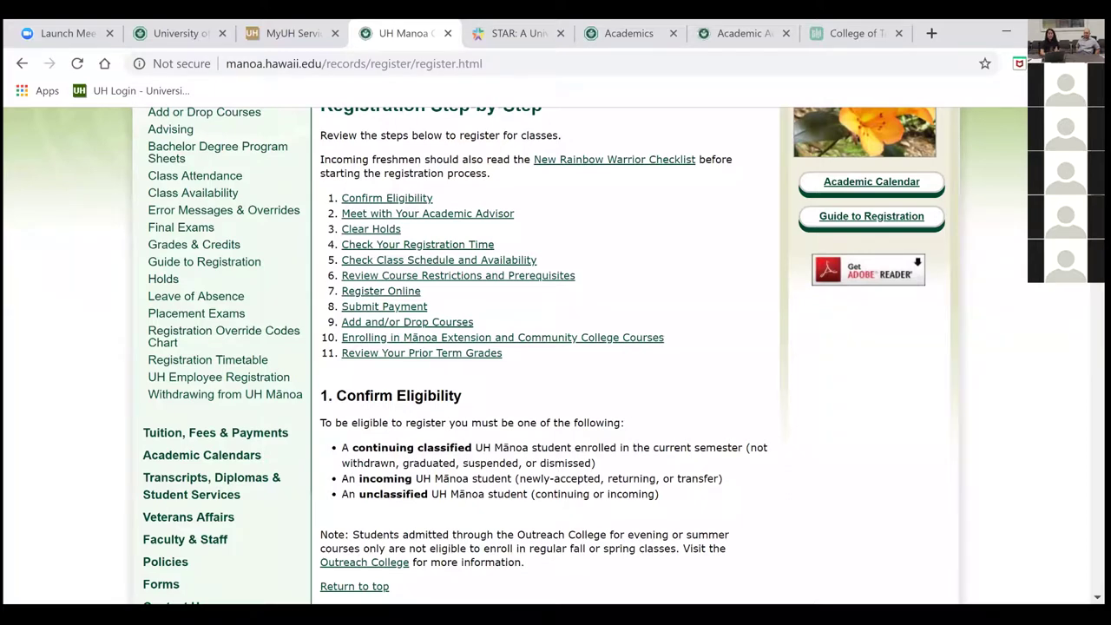
scroll(544, 355, down, 2)
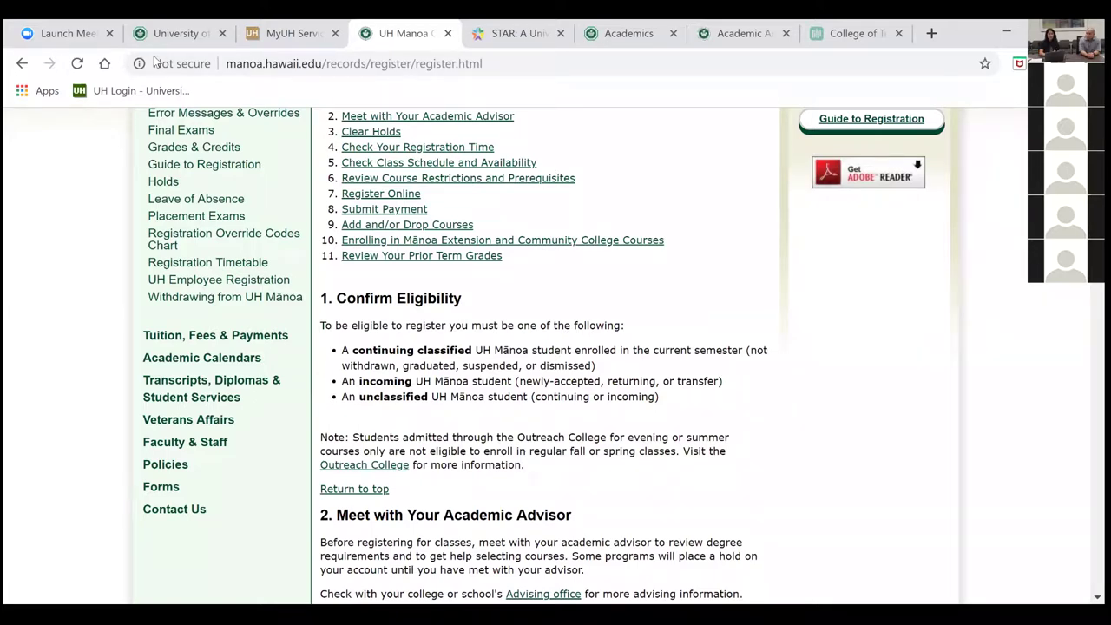
Return to the MyUH Services page and search its services for "Manoa Class Availability".
click(286, 33)
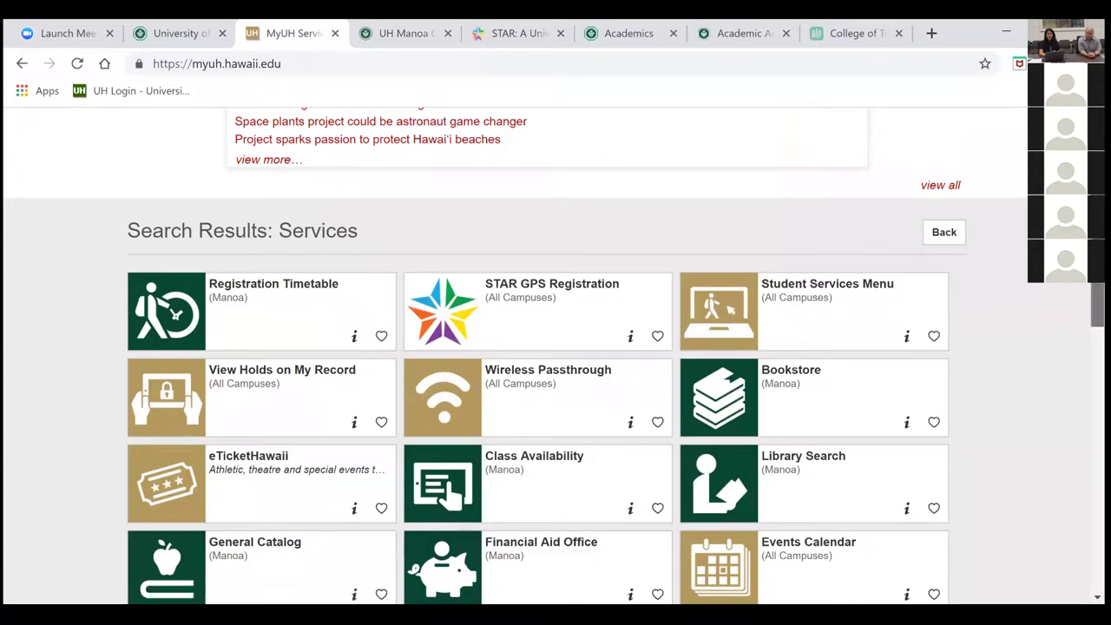
scroll(1085, 308, down, 2)
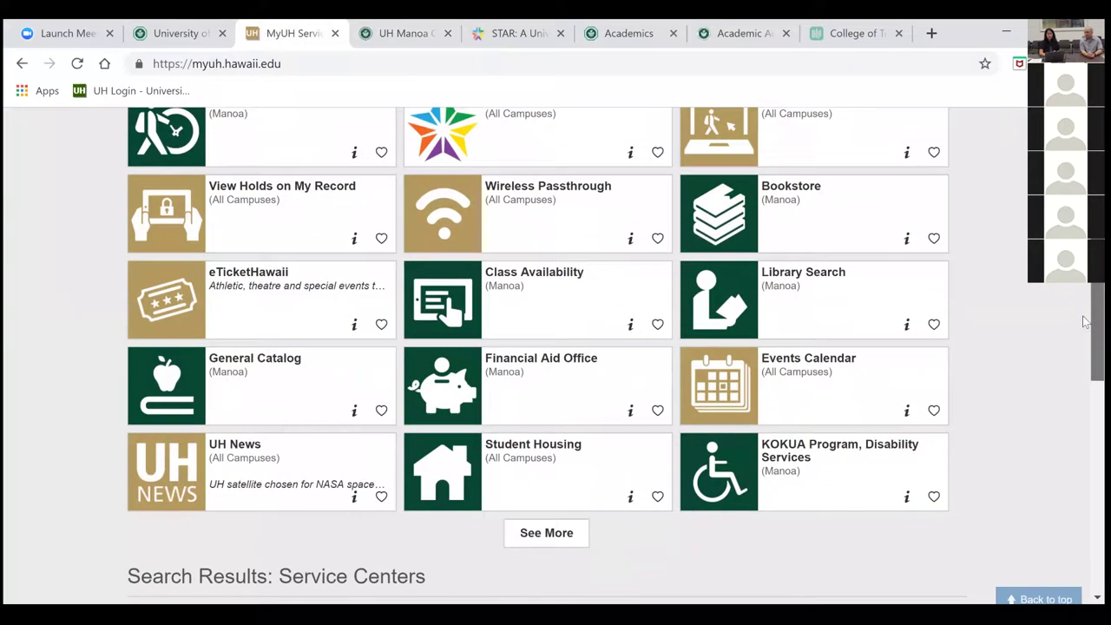
scroll(1084, 322, up, 3)
scroll(448, 479, up, 3)
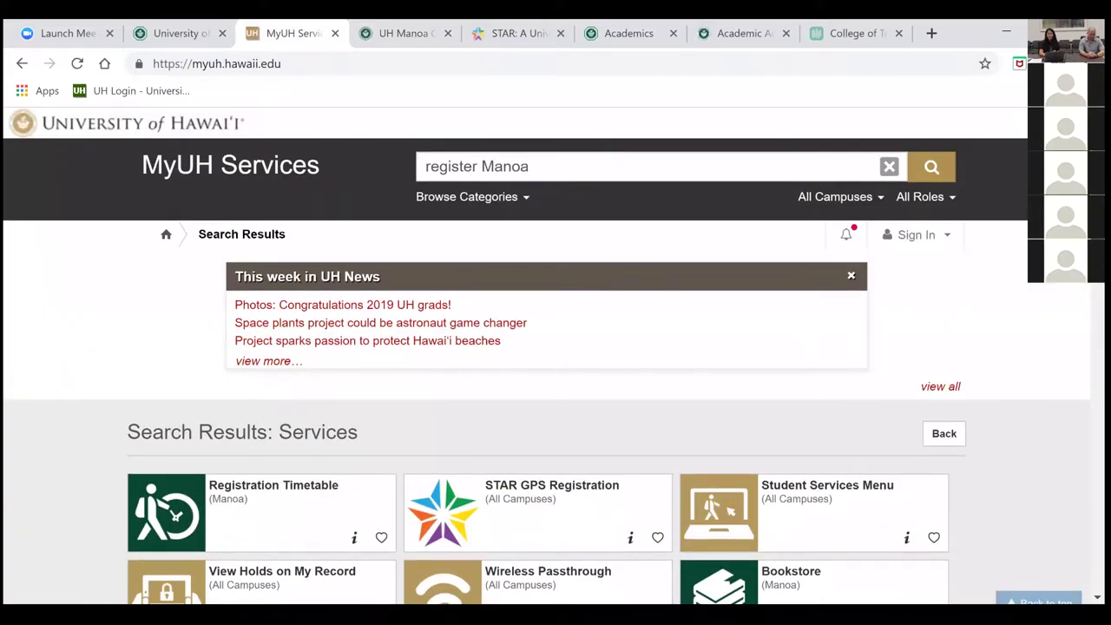
triple_click(521, 165)
text(dMa)
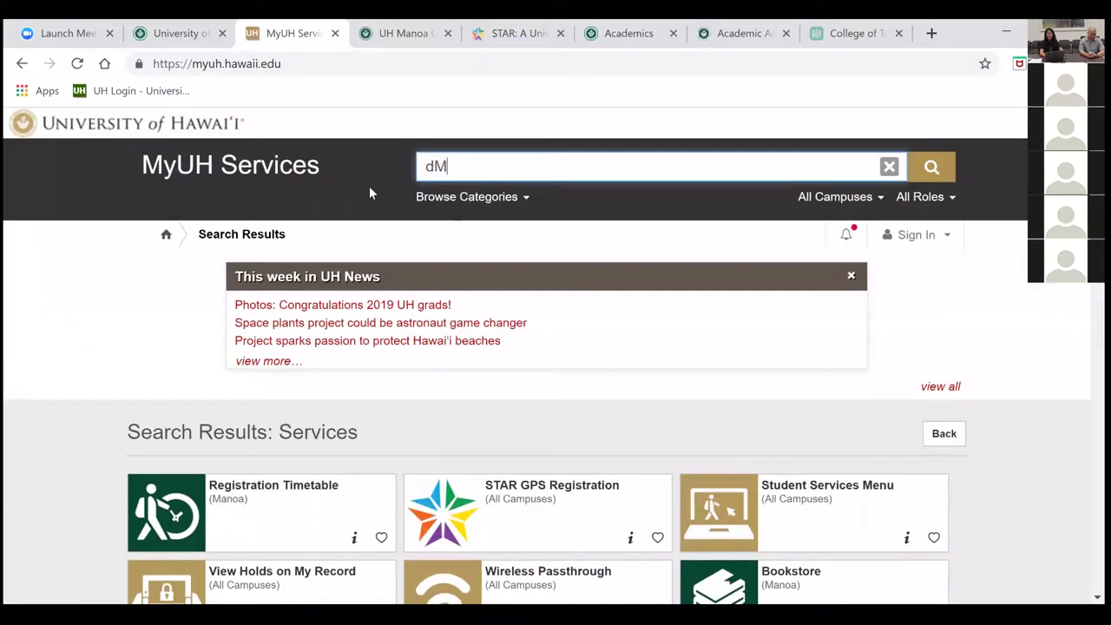
key(BackSpace)
key(BackSpace)
key(BackSpace)
text(Macal)
key(BackSpace)
key(BackSpace)
key(BackSpace)
text(noa Class Ava)
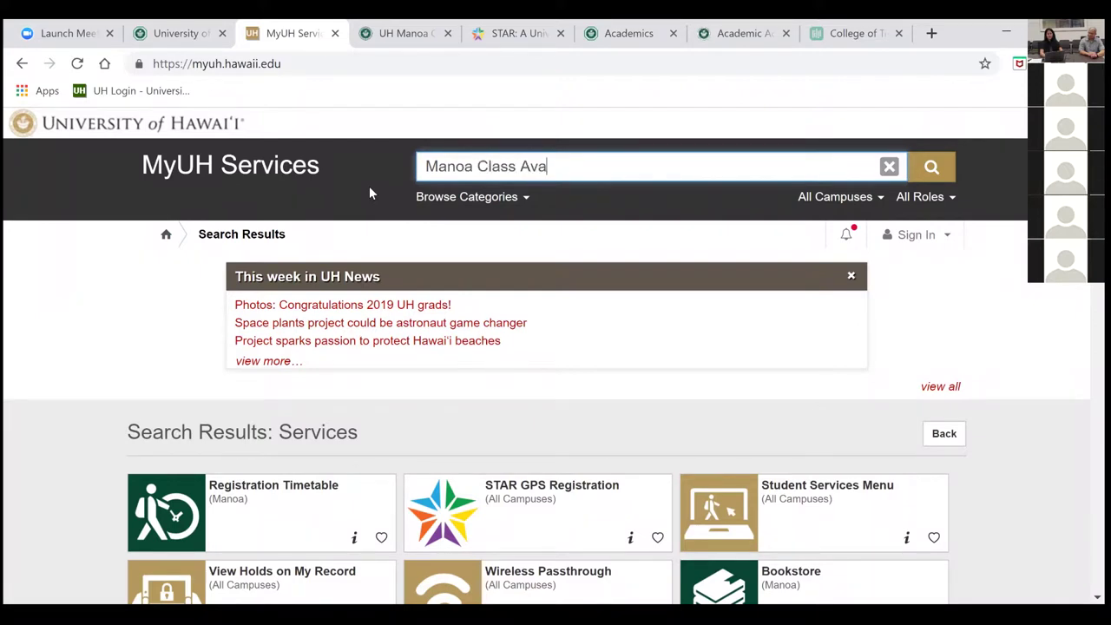
text(ilability)
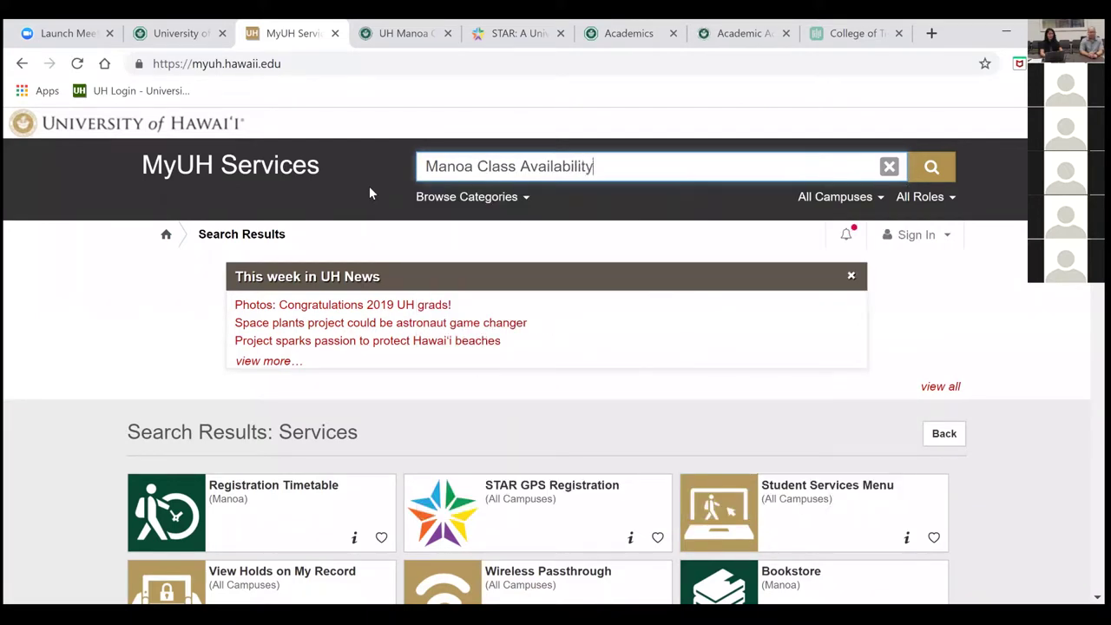
key(Tab)
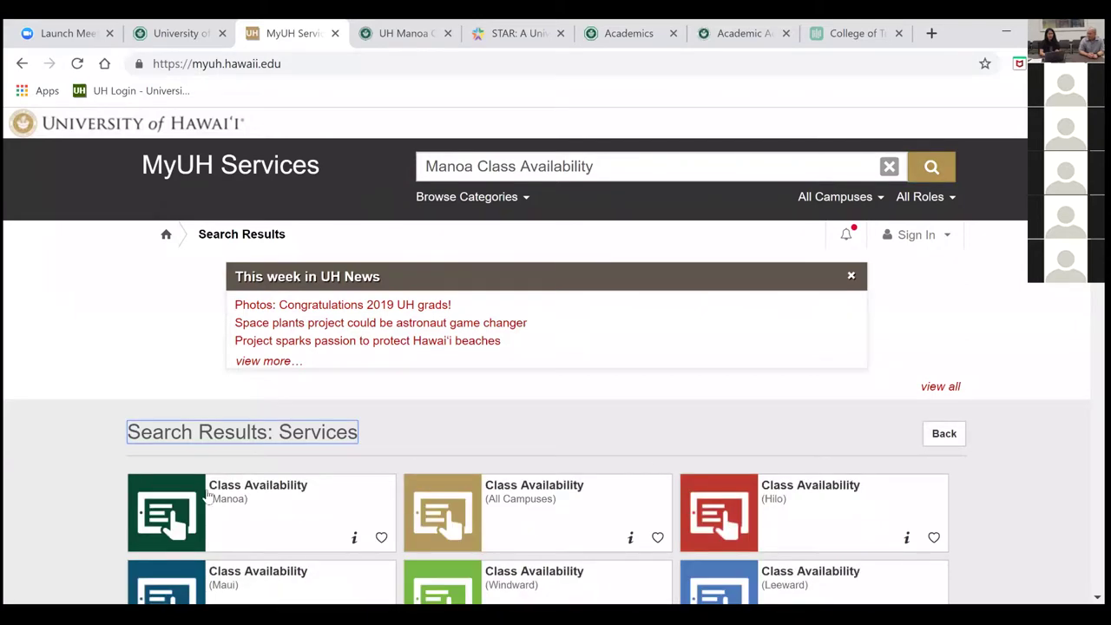
Look up the Fall 2019 Biology (BIOL) classes in the Manoa Class Availability service and review the course sections and seat columns.
click(217, 492)
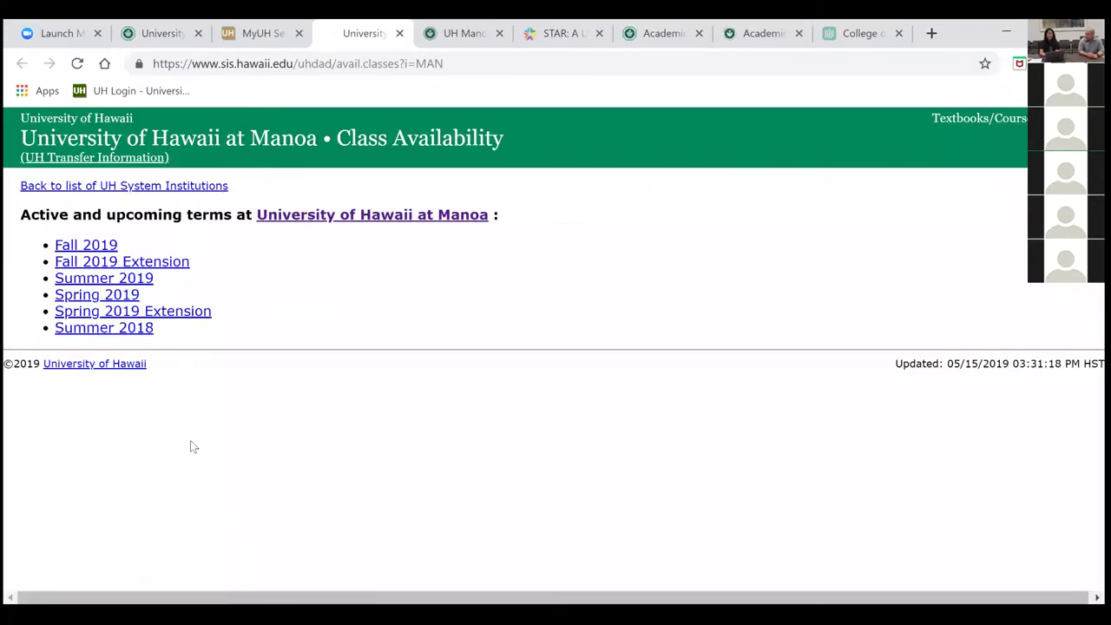
click(103, 248)
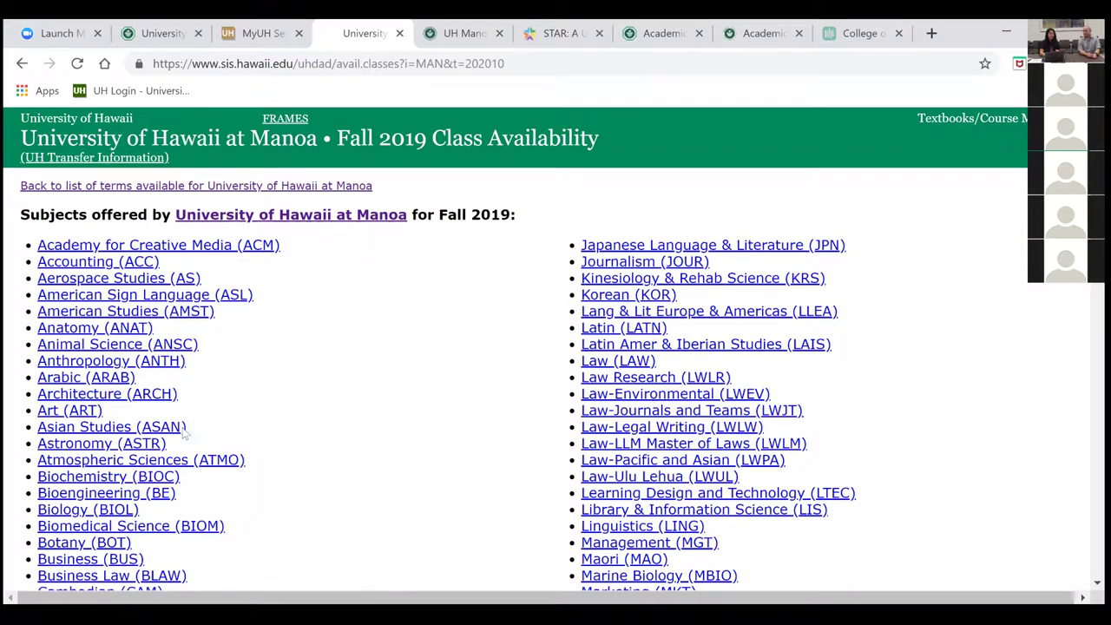
click(119, 514)
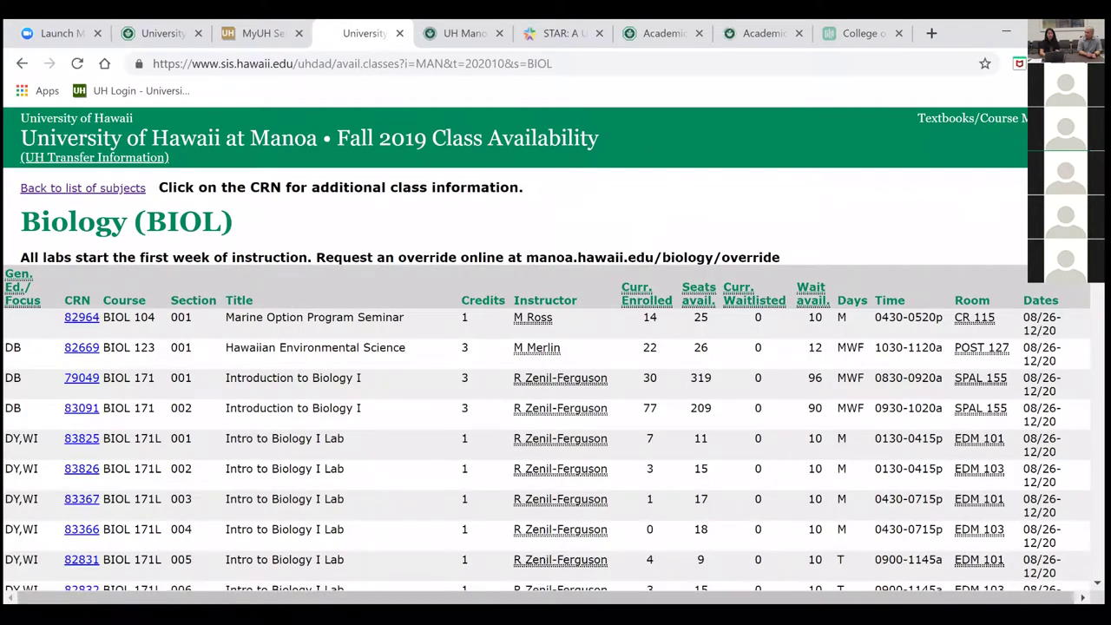
scroll(555, 347, down, 5)
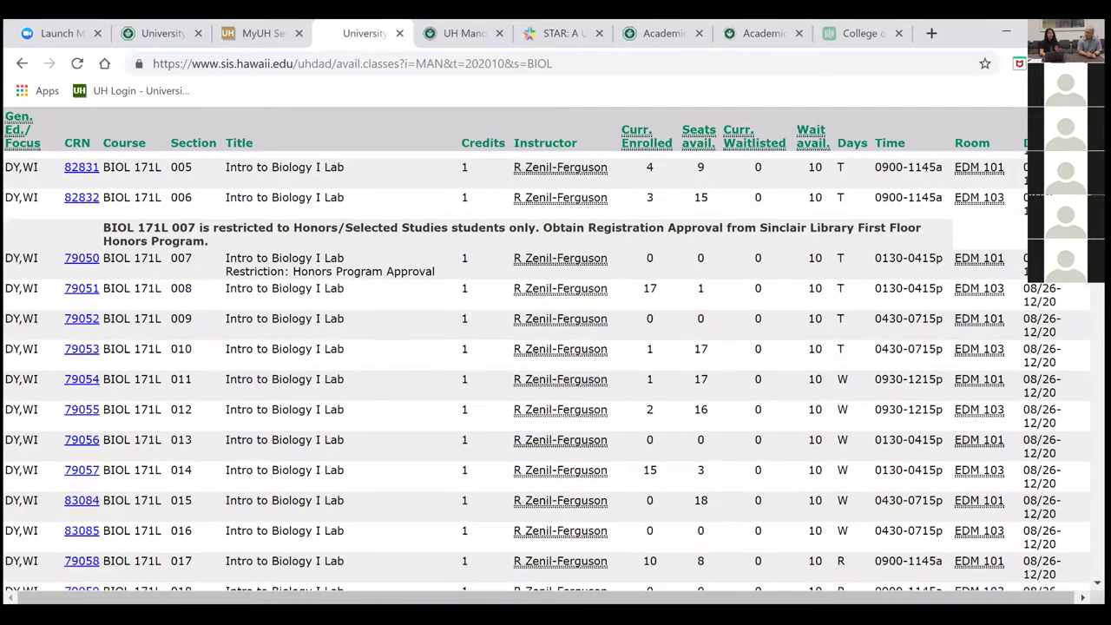
scroll(555, 372, down, 2)
scroll(556, 372, up, 3)
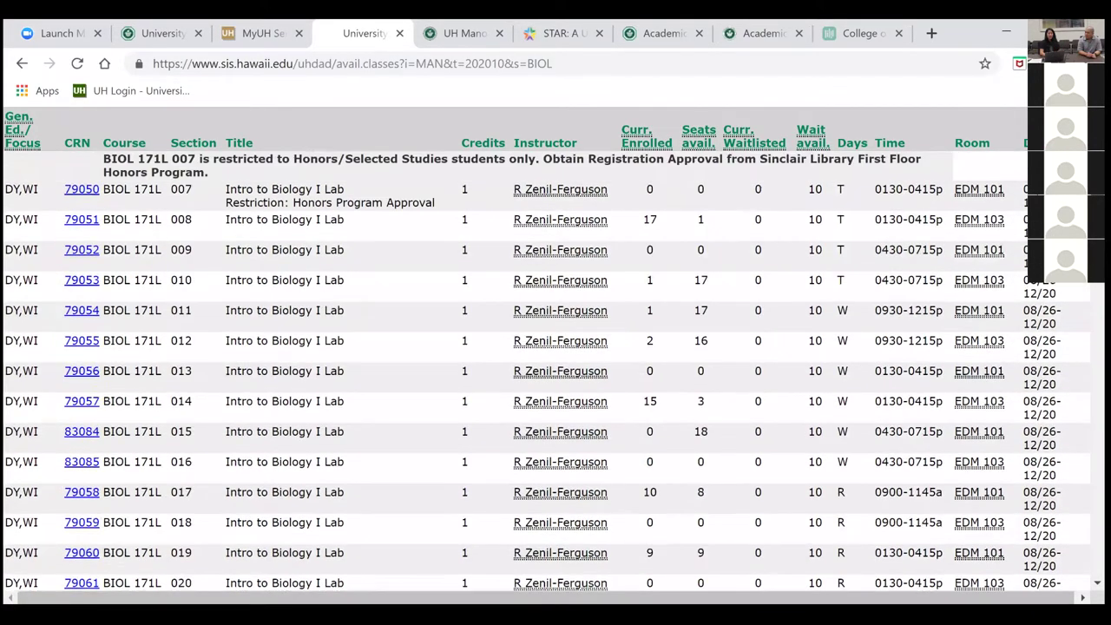
scroll(556, 371, up, 2)
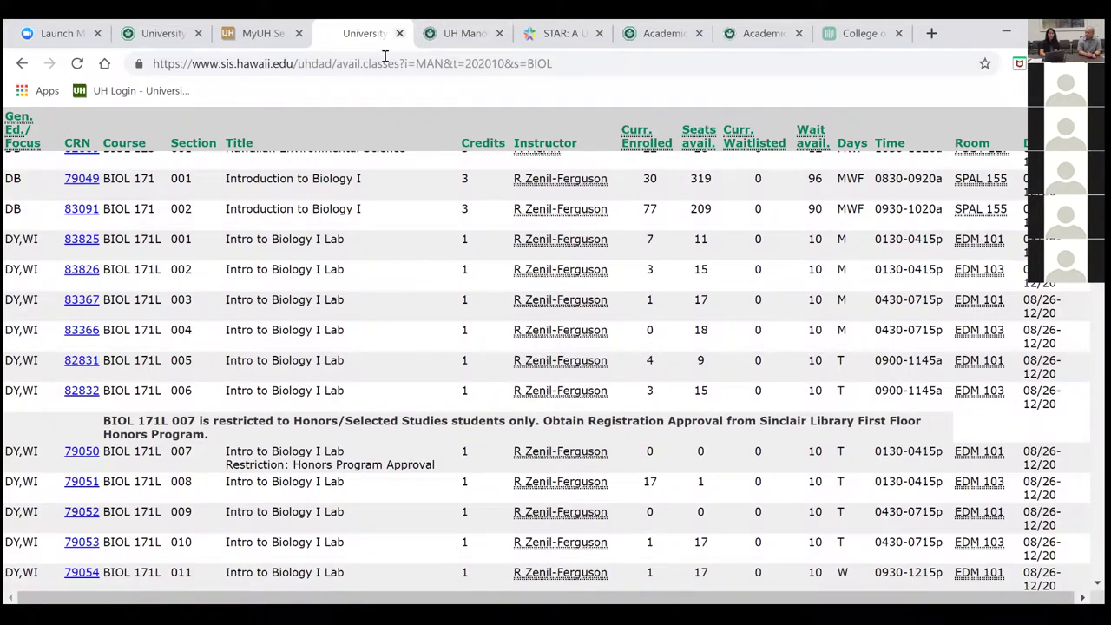
key(ctrl+w)
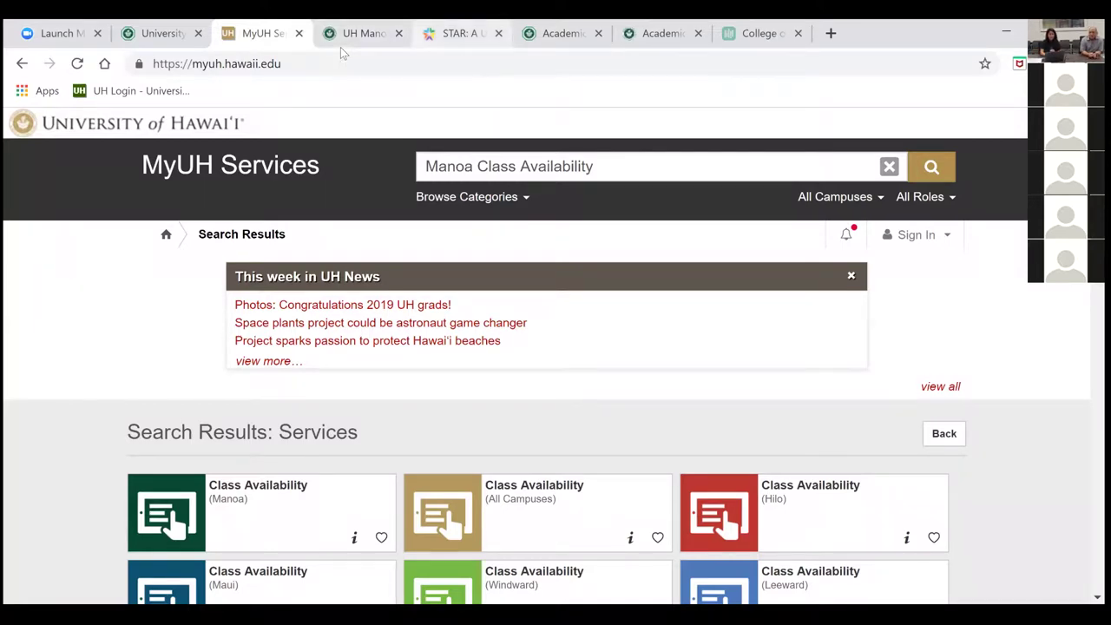
Return to the Registration Step-by-Step page and read its Review Course Restrictions and Prerequisites section, closing the unneeded College page.
click(365, 33)
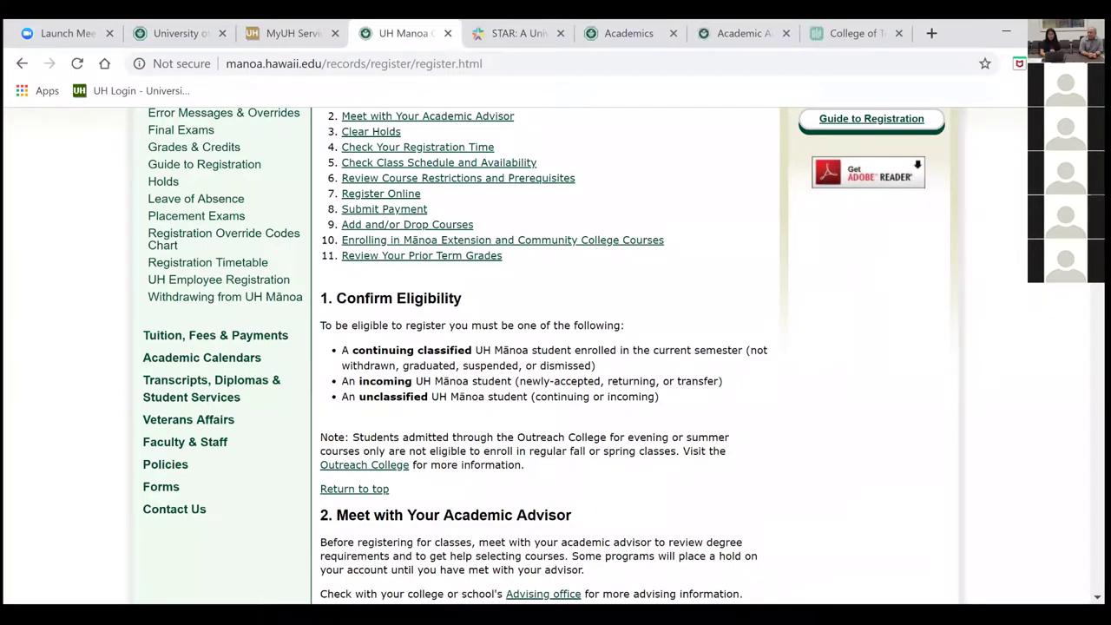
click(529, 177)
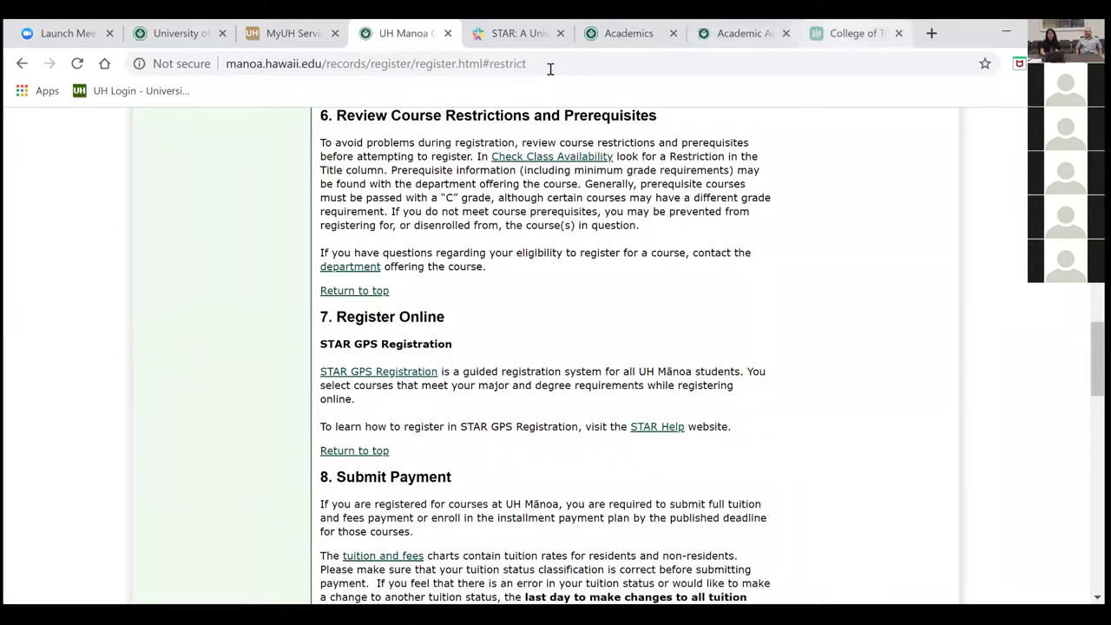
click(898, 34)
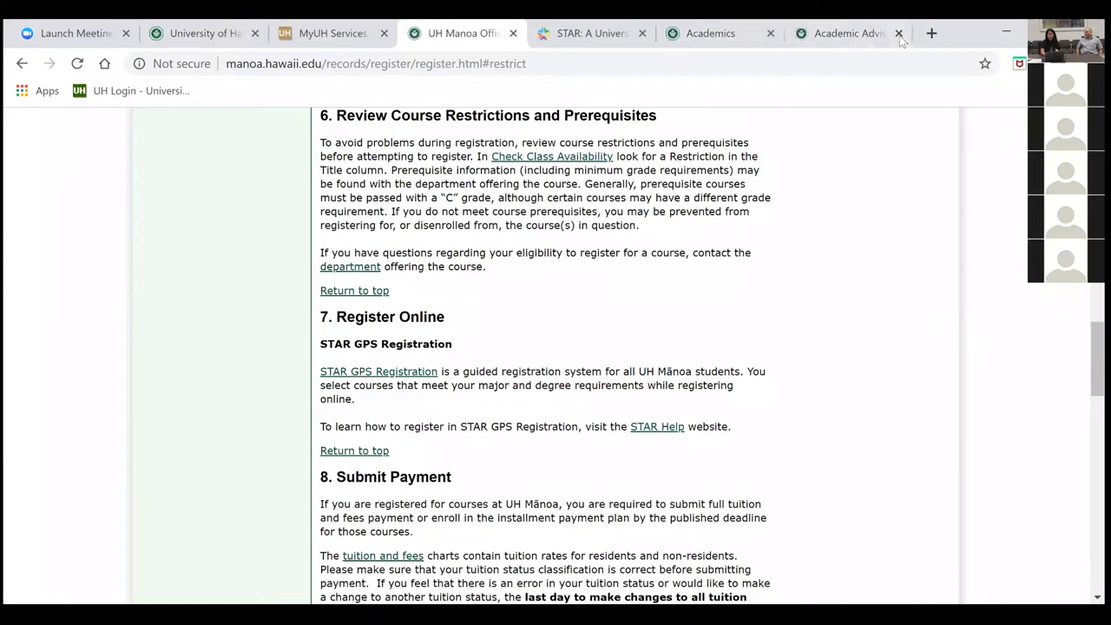
Switch to STAR, open GPS Registration for the BS Animal Sciences student, and examine the semester plan through the 2019-2020 academic year.
click(586, 41)
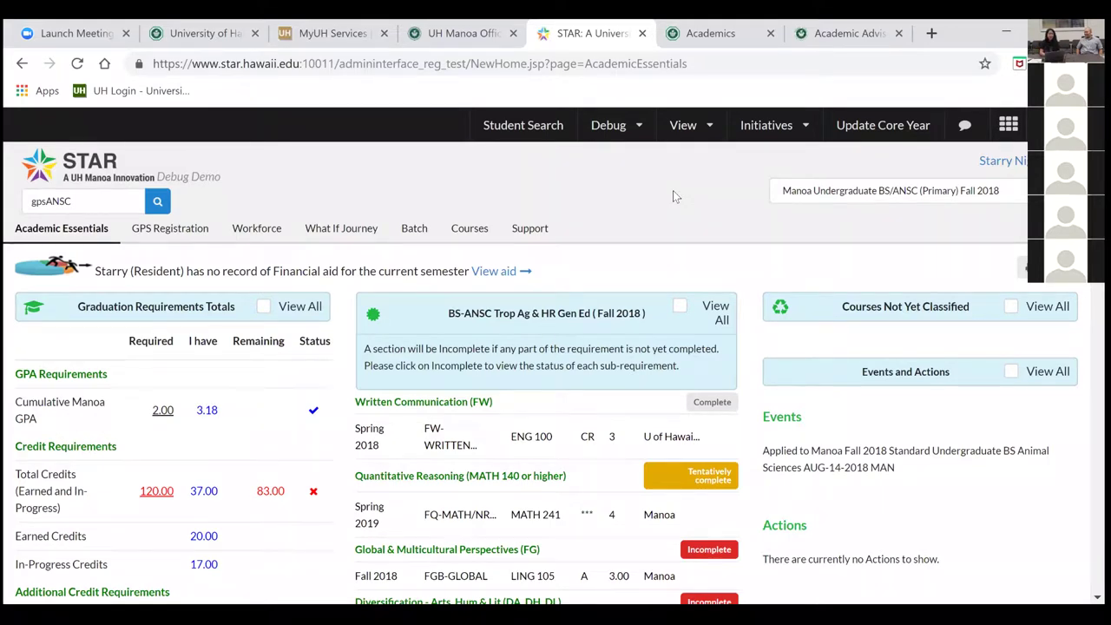
click(178, 201)
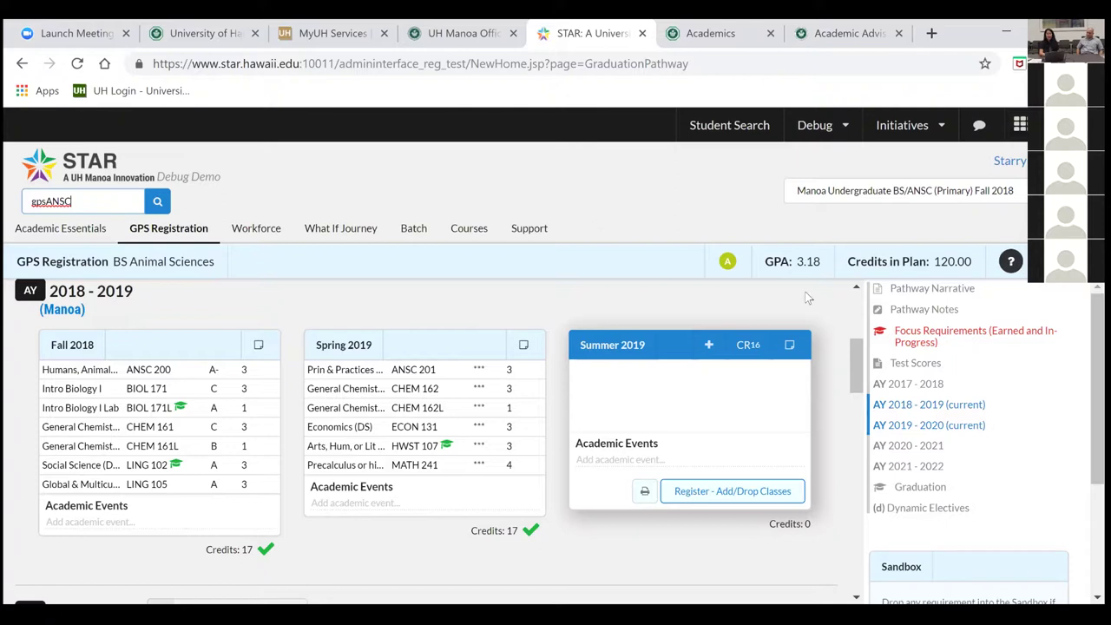
scroll(1084, 369, down, 1)
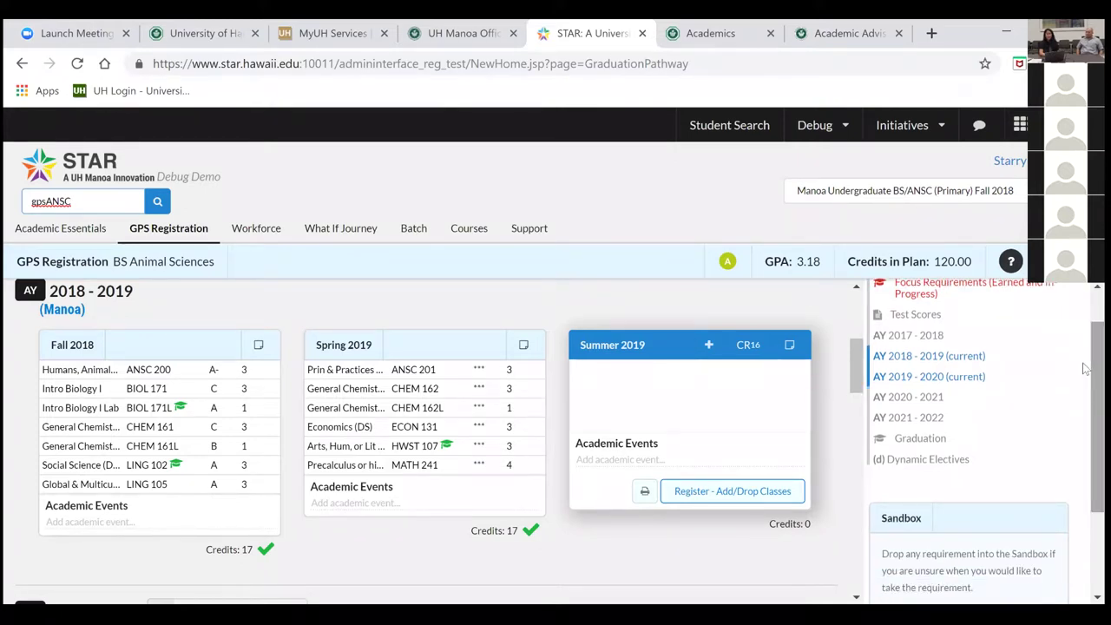
click(621, 565)
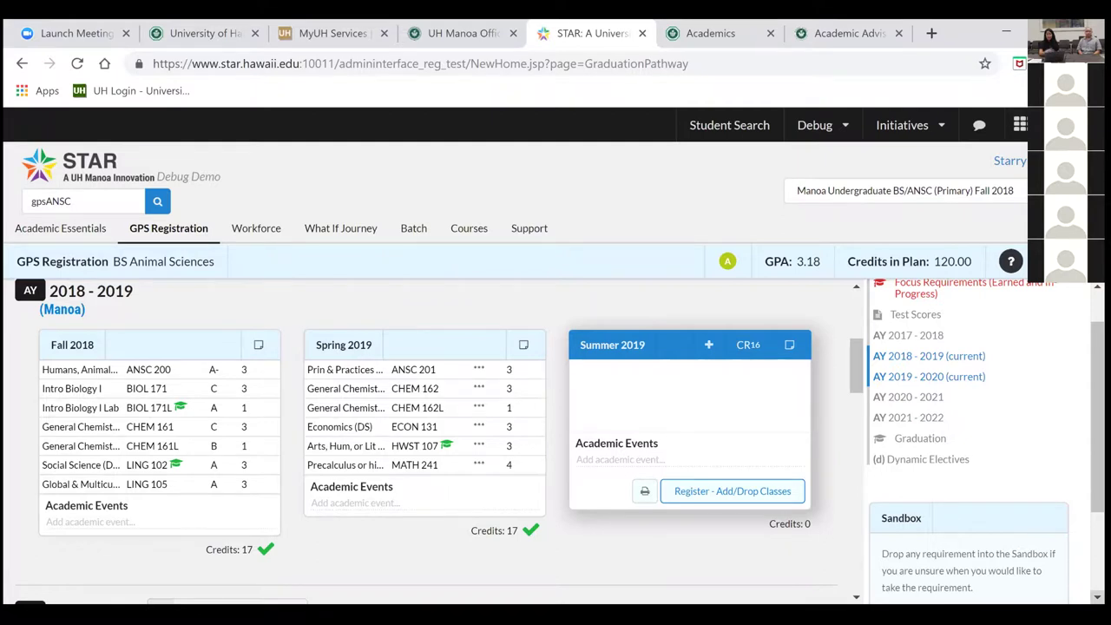
scroll(971, 433, down, 1)
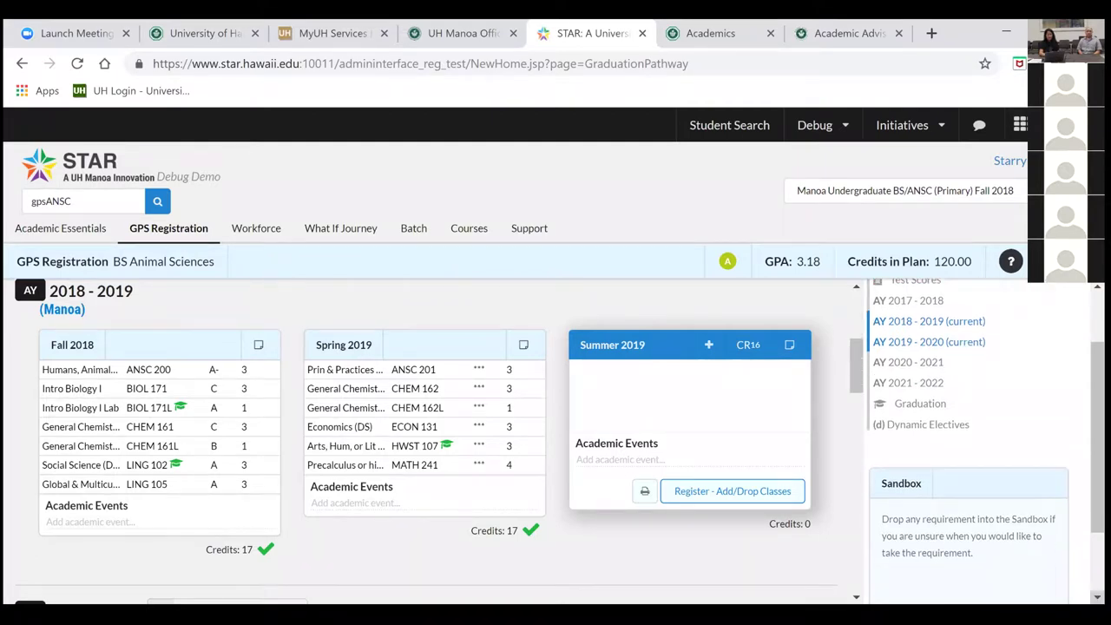
scroll(971, 535, down, 1)
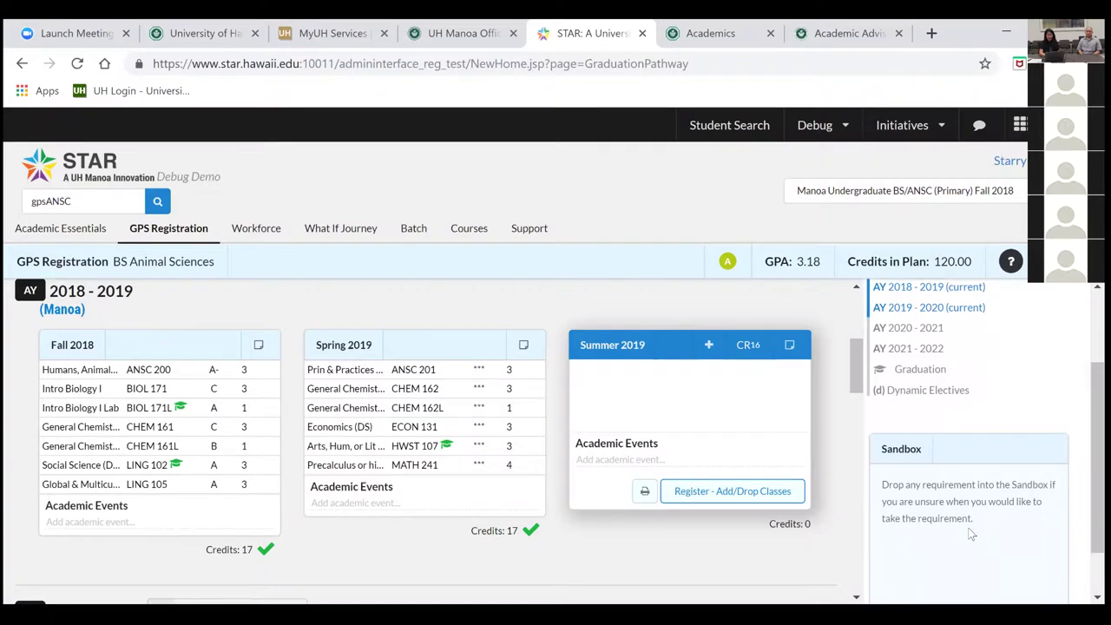
click(855, 414)
click(855, 447)
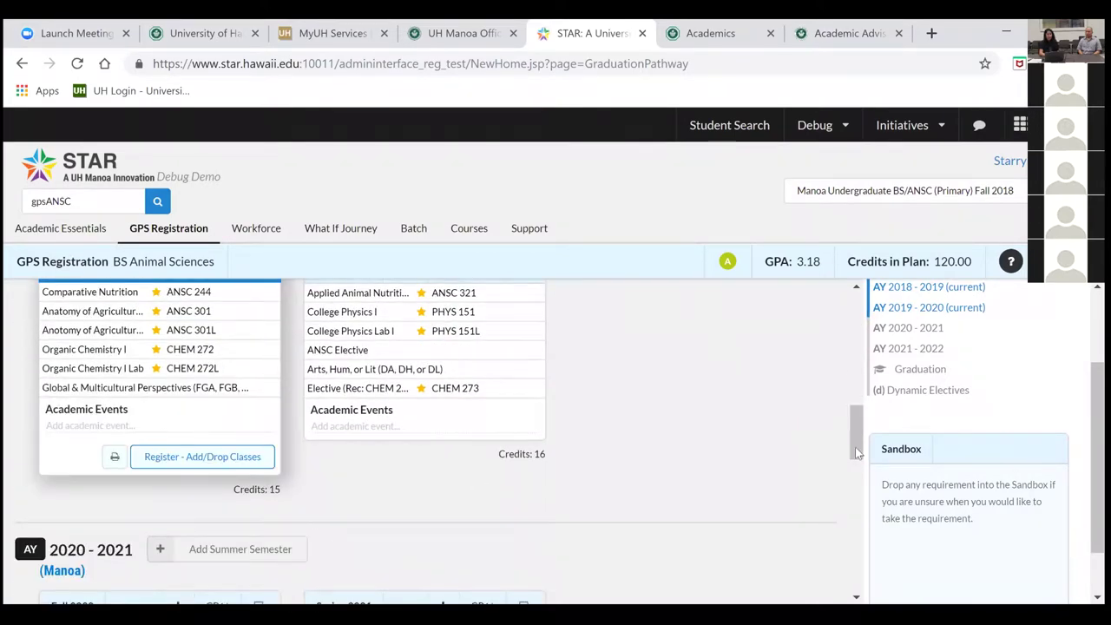
scroll(857, 440, up, 1)
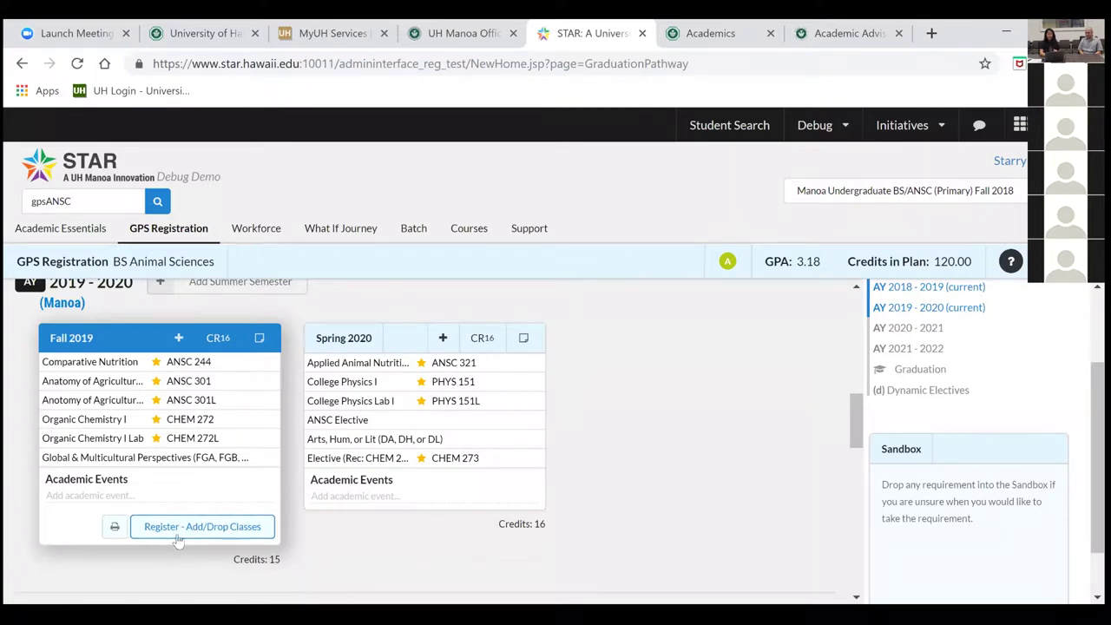
Start registration for the Fall 2019 semester, skip the introductory videos, and continue past the checklist in preview mode.
click(180, 532)
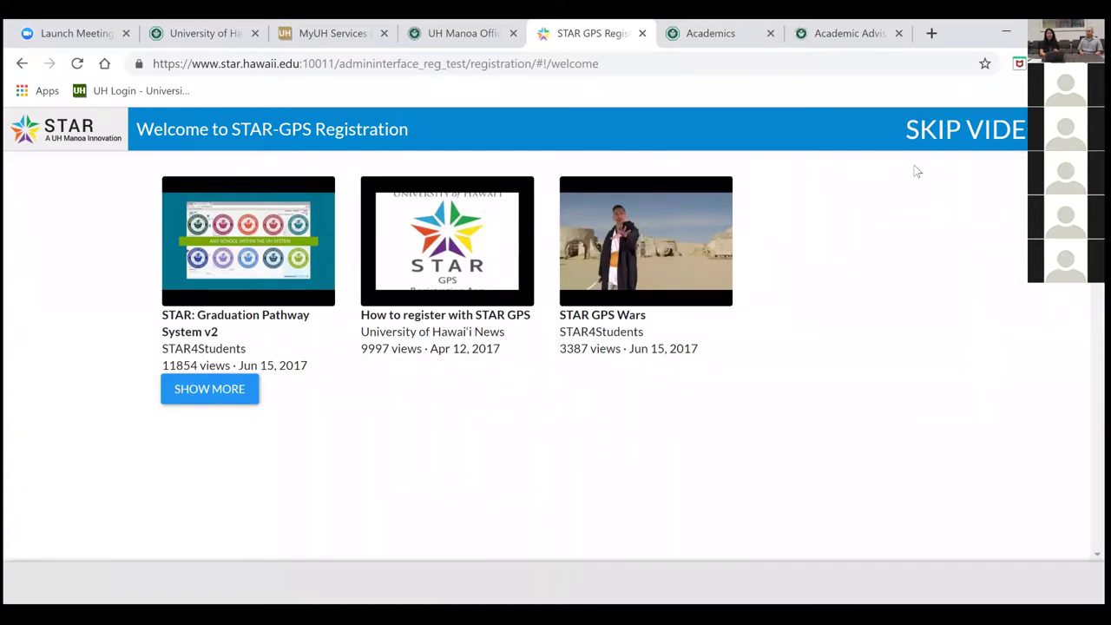
click(911, 130)
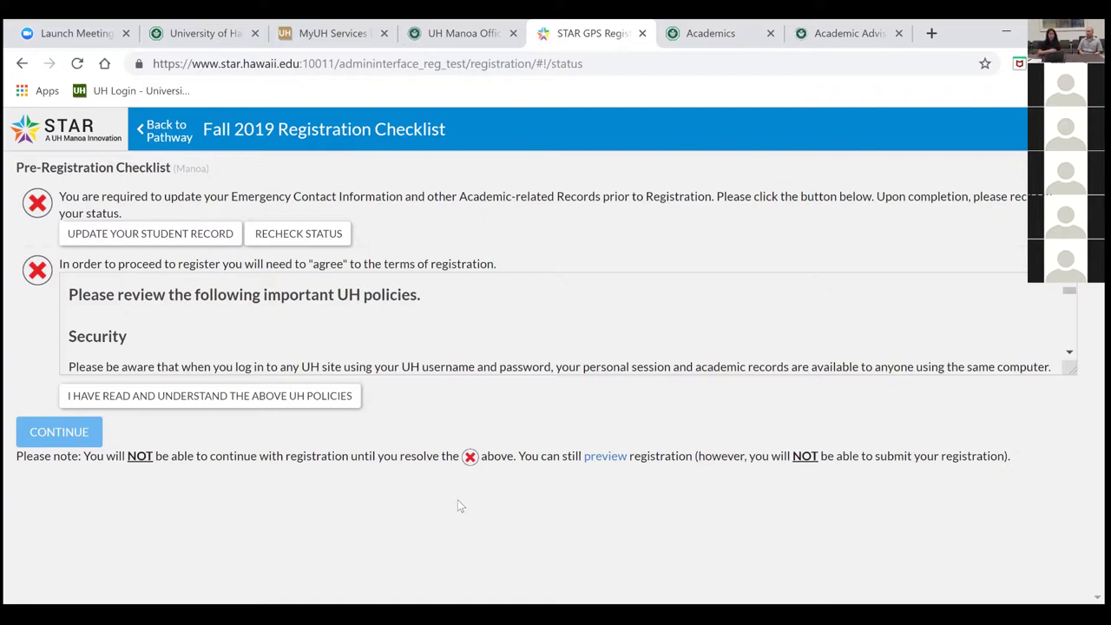
click(618, 456)
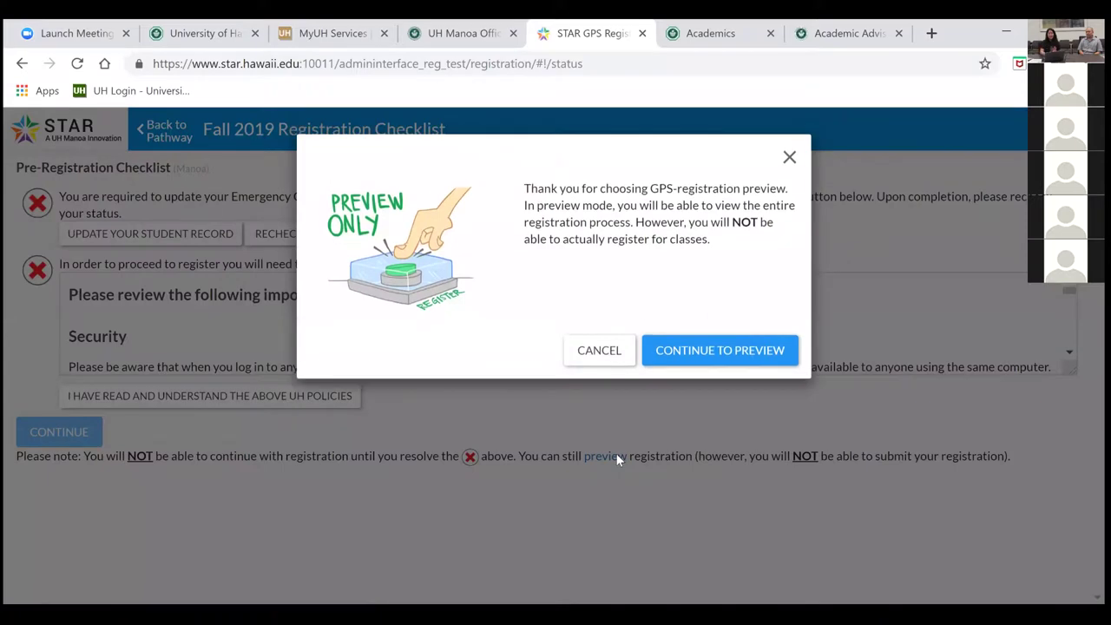
click(719, 351)
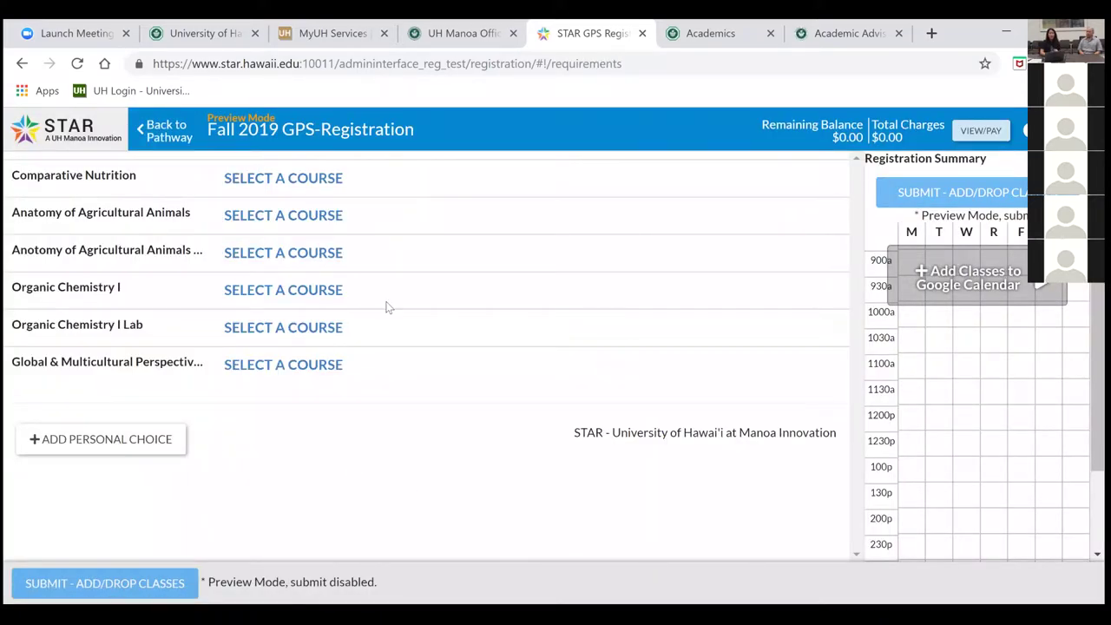
Choose the ANSC 244 class, CRN 81339, for the Comparative Nutrition requirement.
click(292, 182)
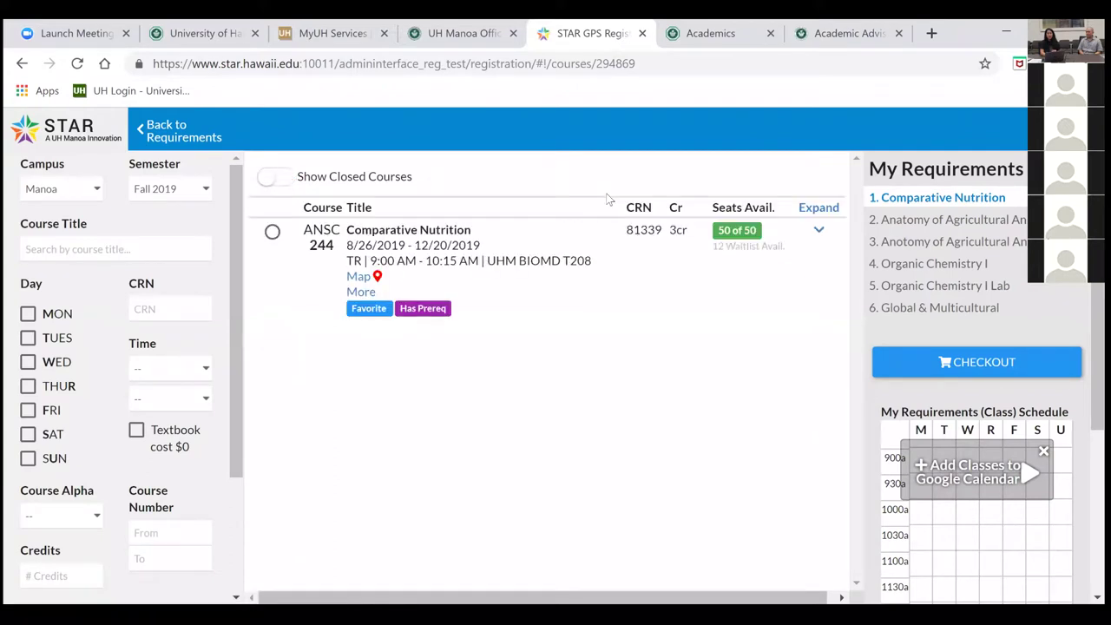
click(273, 236)
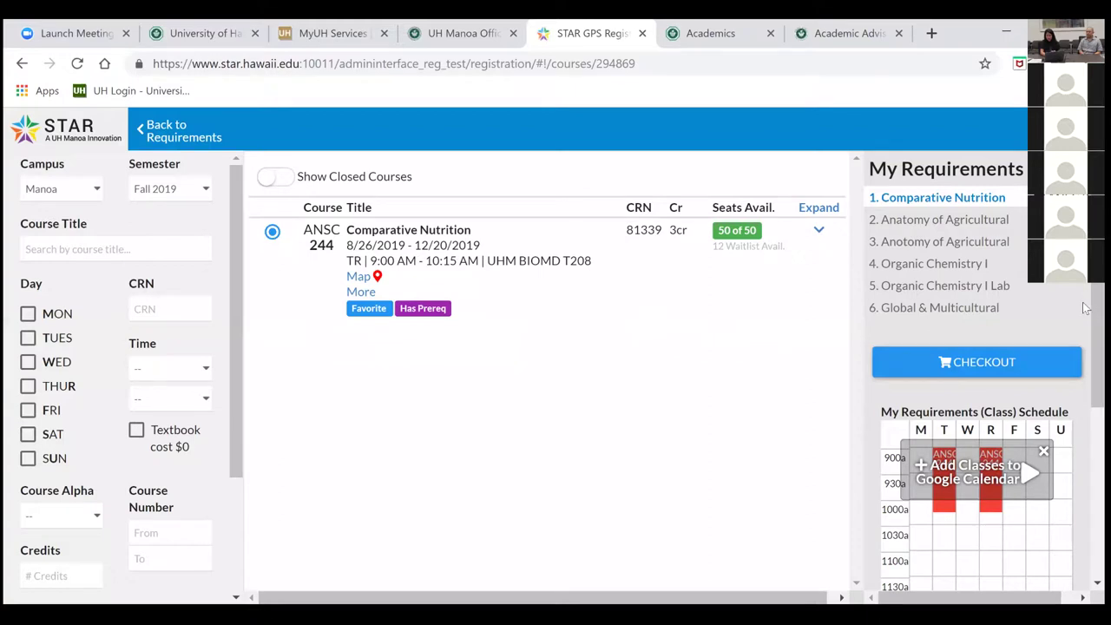
scroll(1084, 329, down, 1)
scroll(1085, 330, up, 1)
Choose ANSC 301 Anatomy of Domestic Animals, CRN 82307, for the second requirement and expand its course details.
click(970, 224)
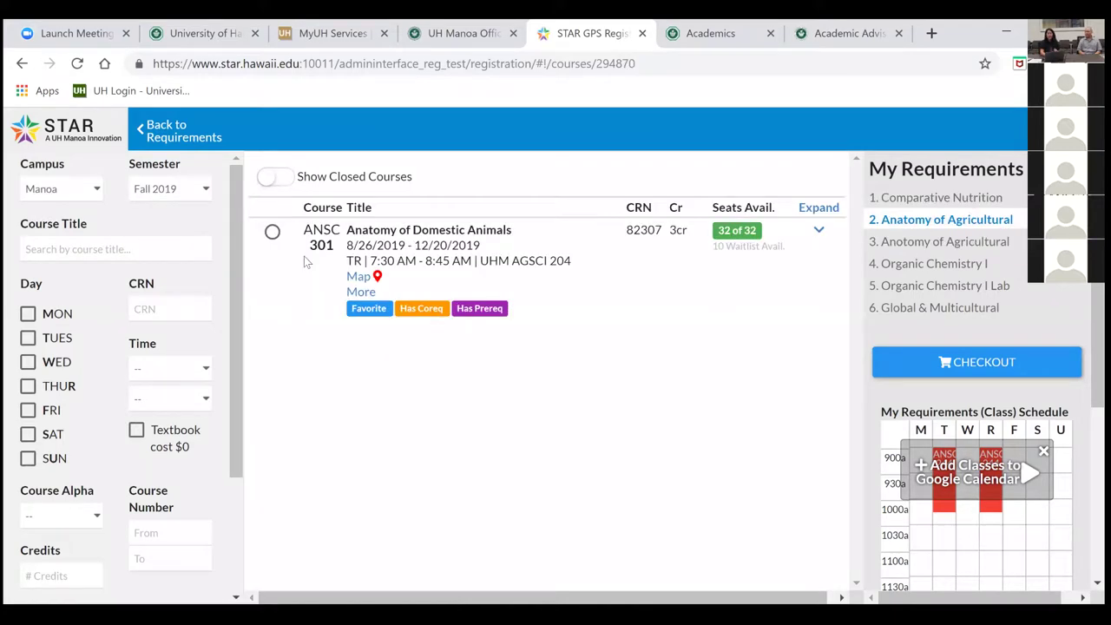
click(271, 231)
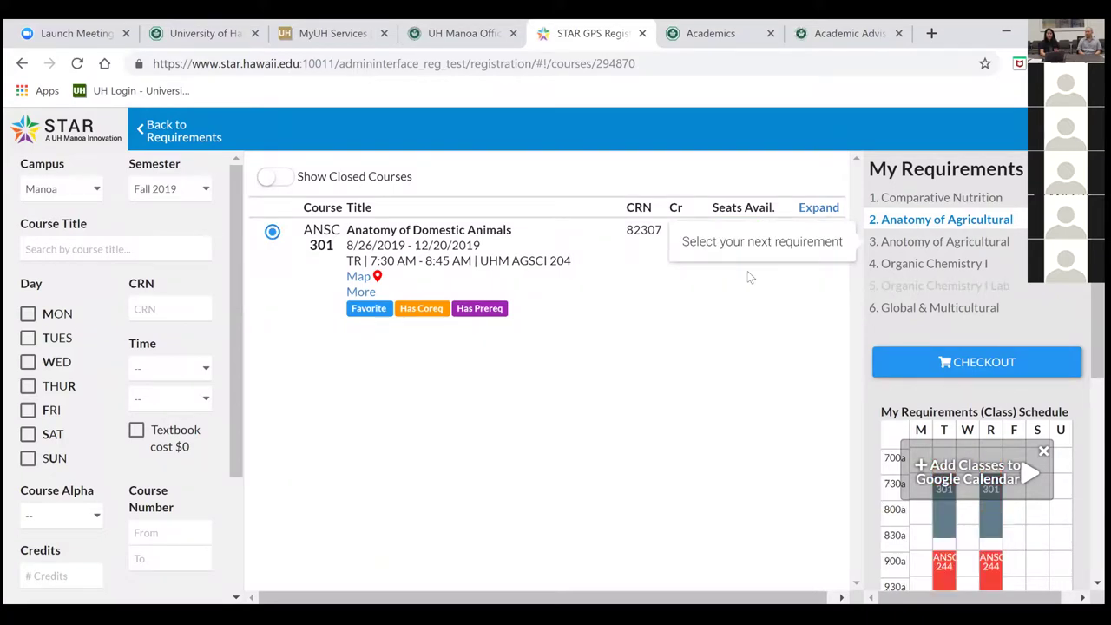
click(819, 207)
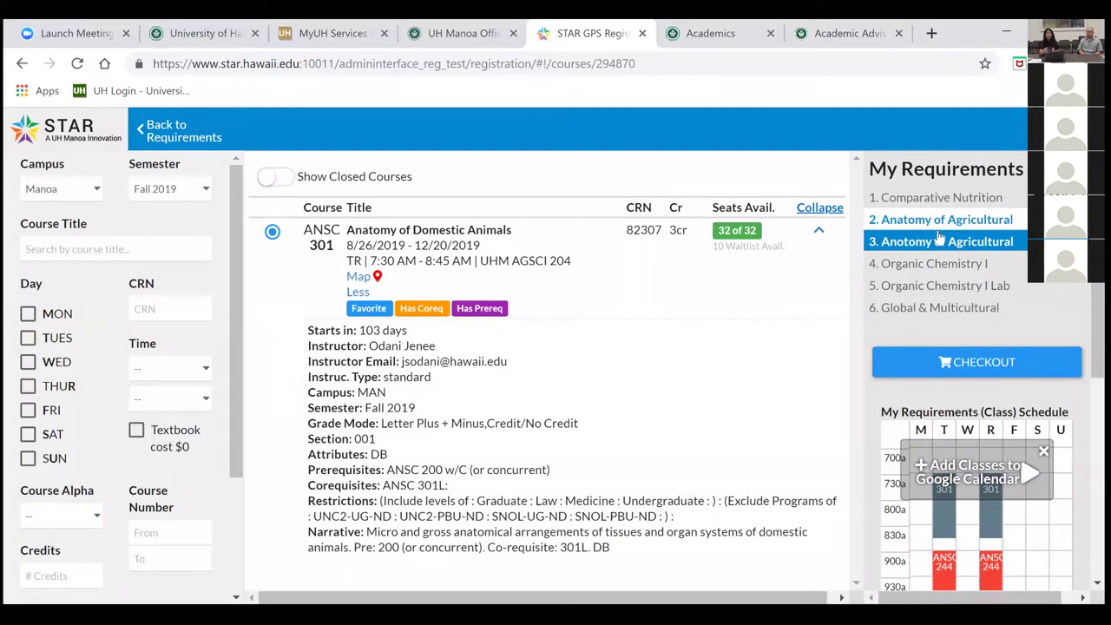
Choose the MWF 9:30 AM CHEM 272 section, CRN 79221, for Organic Chemistry I and view the Organic Chemistry I Lab sections.
click(919, 270)
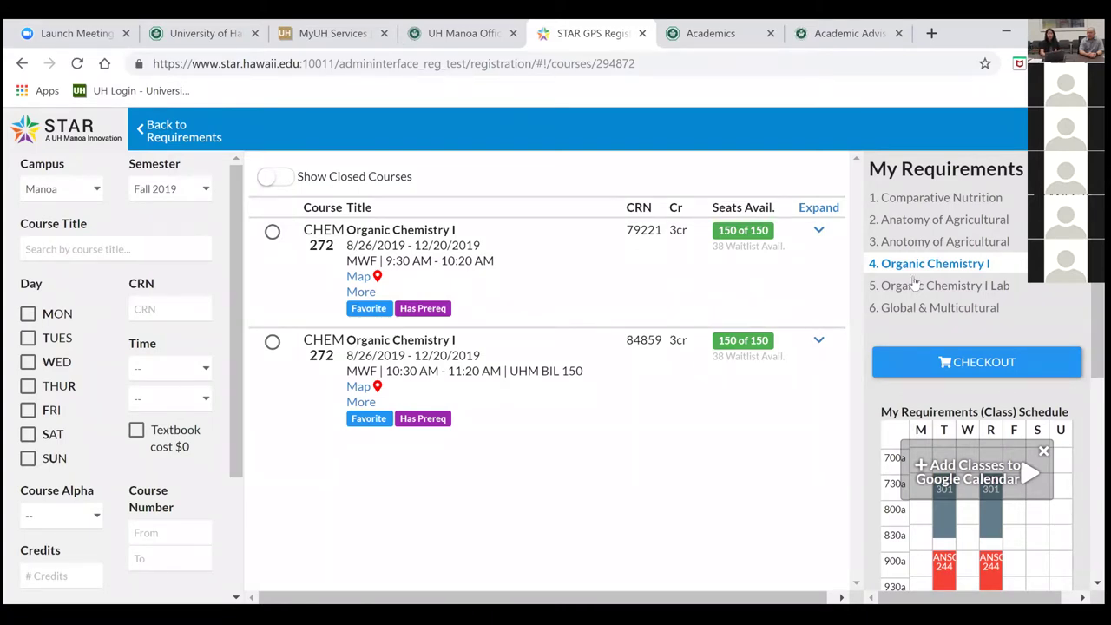
click(272, 231)
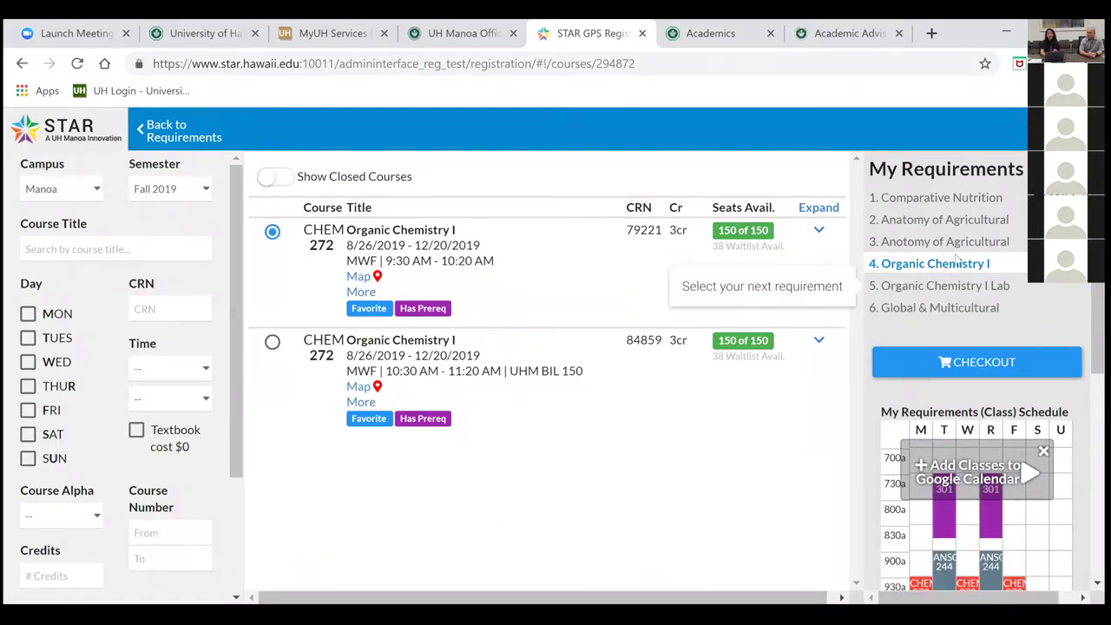
right_click(954, 295)
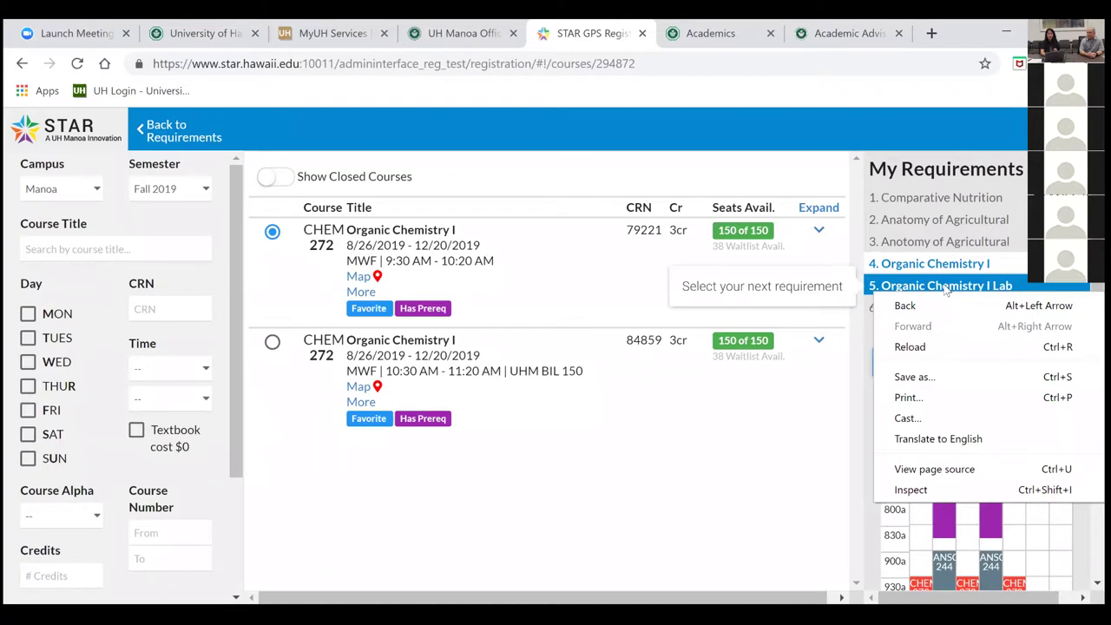
click(946, 289)
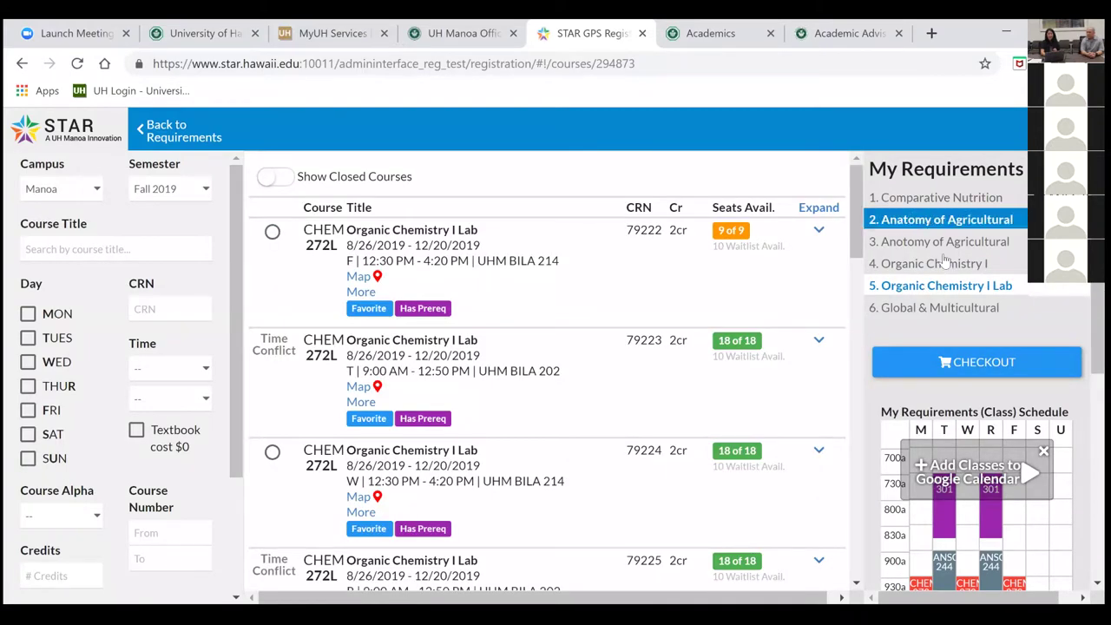
Choose the Friday 1:30 PM ANSC 301L lab, CRN 84628, and the Wednesday 12:30 PM CHEM 272L lab, CRN 79224.
click(945, 248)
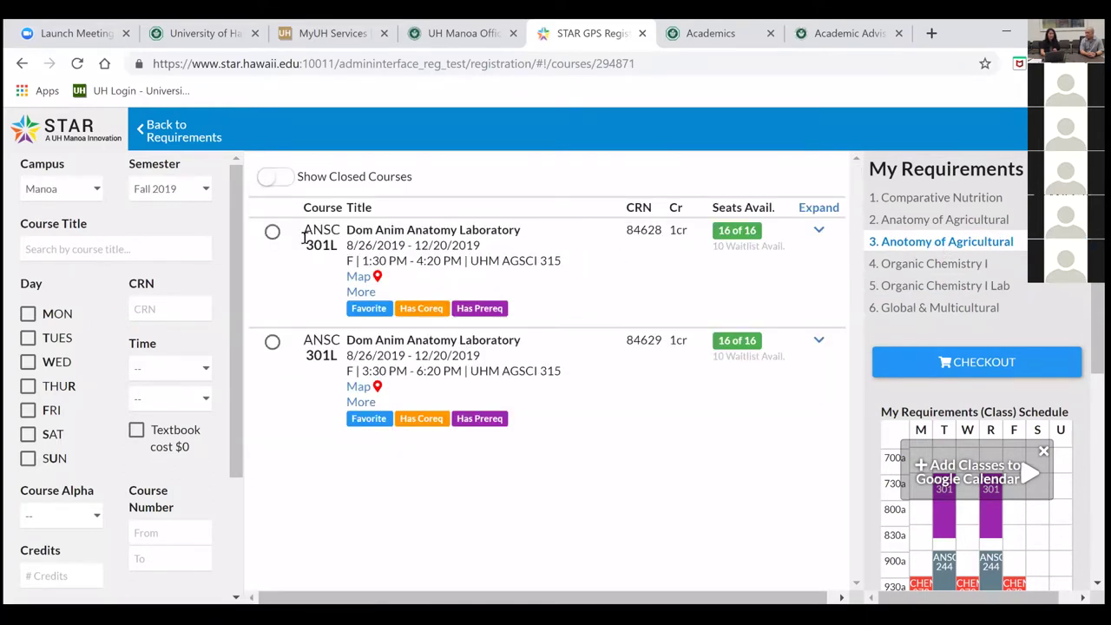
click(271, 232)
click(921, 290)
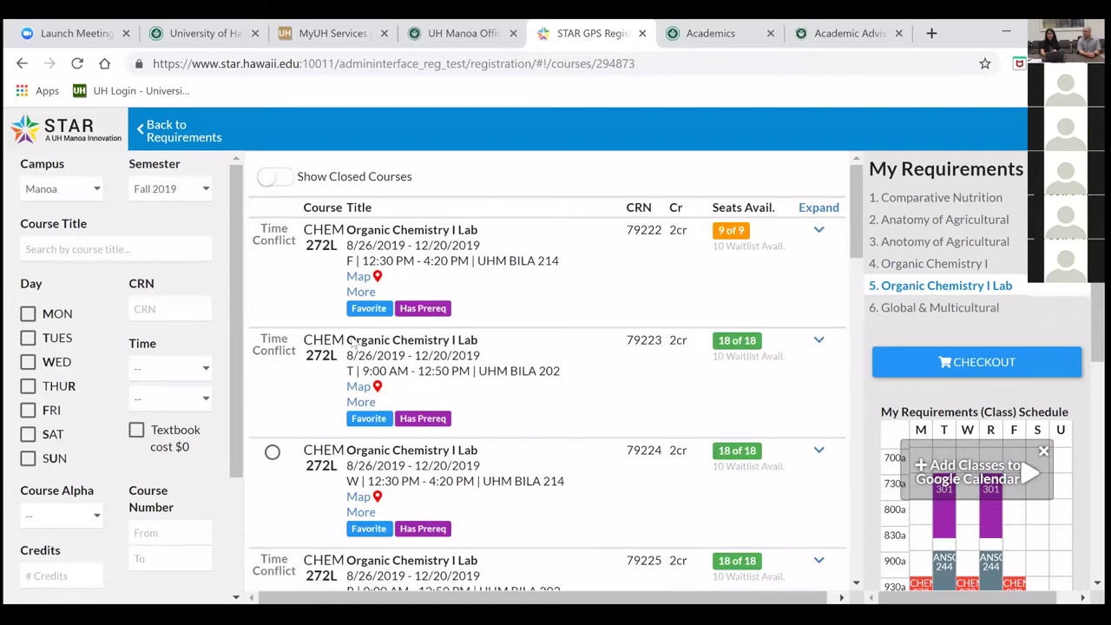
click(272, 453)
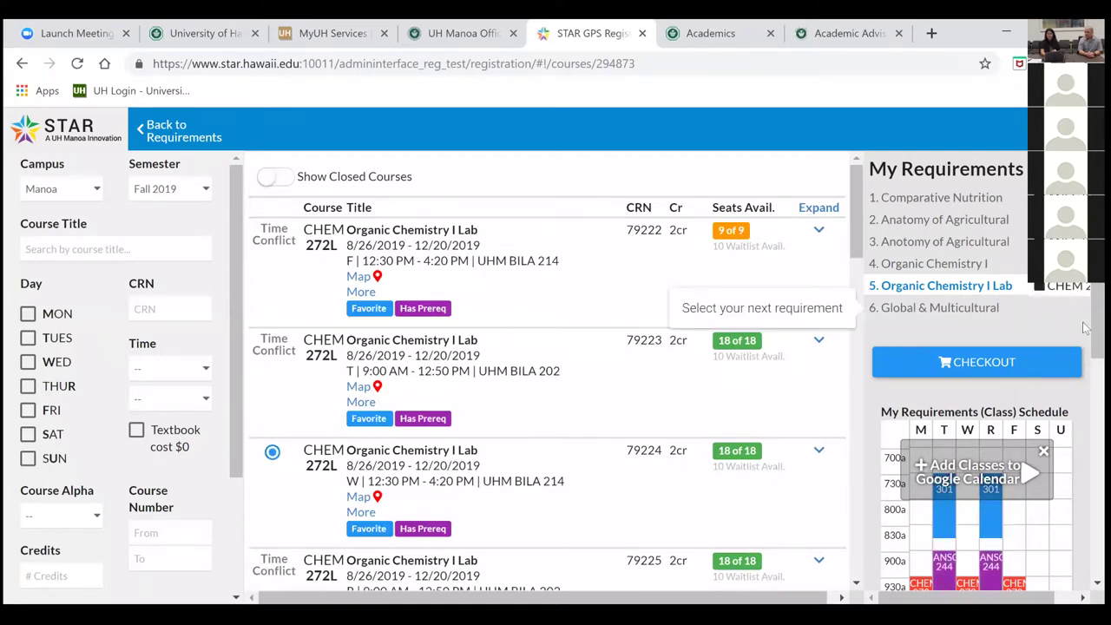
scroll(1083, 321, down, 5)
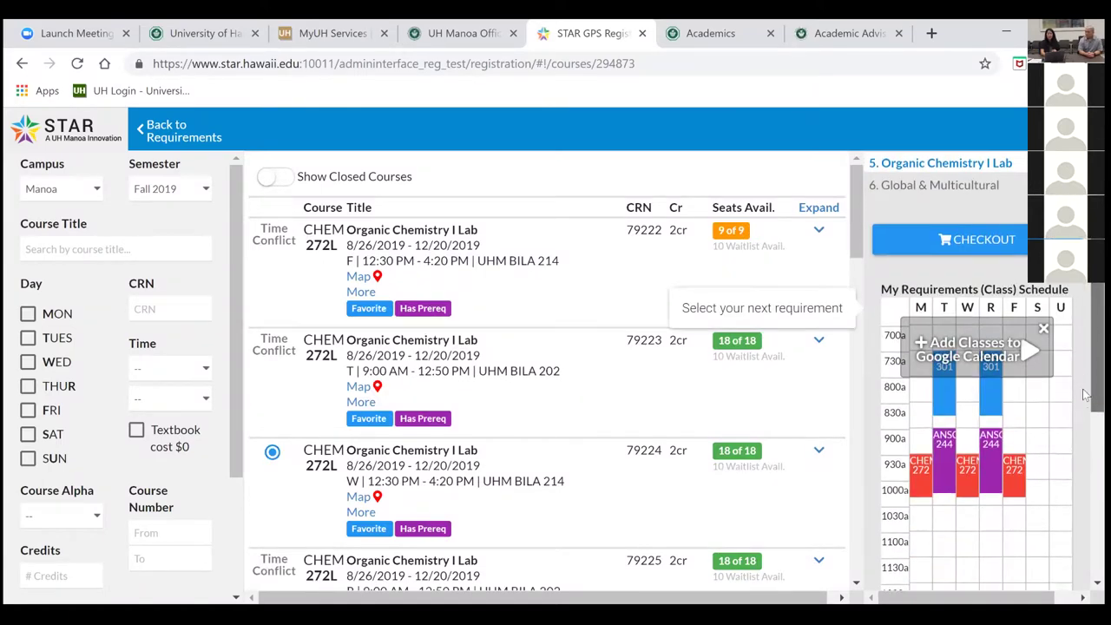
Check the selected classes in the weekly schedule and browse the class options for the Global & Multicultural requirement.
scroll(1083, 425, up, 1)
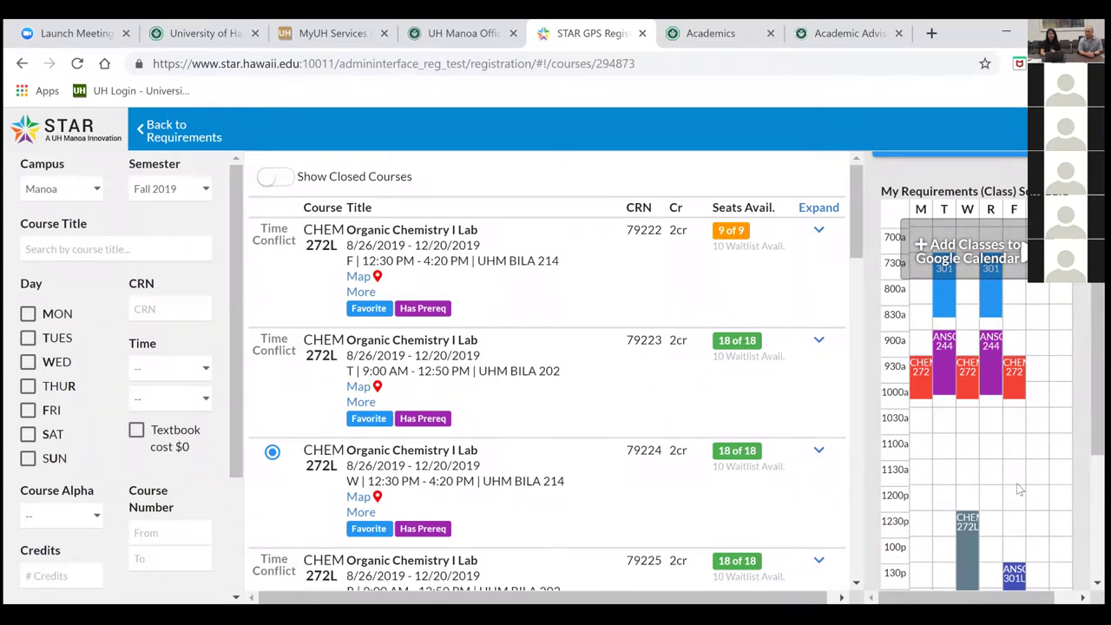
scroll(1082, 362, up, 3)
scroll(1082, 363, up, 3)
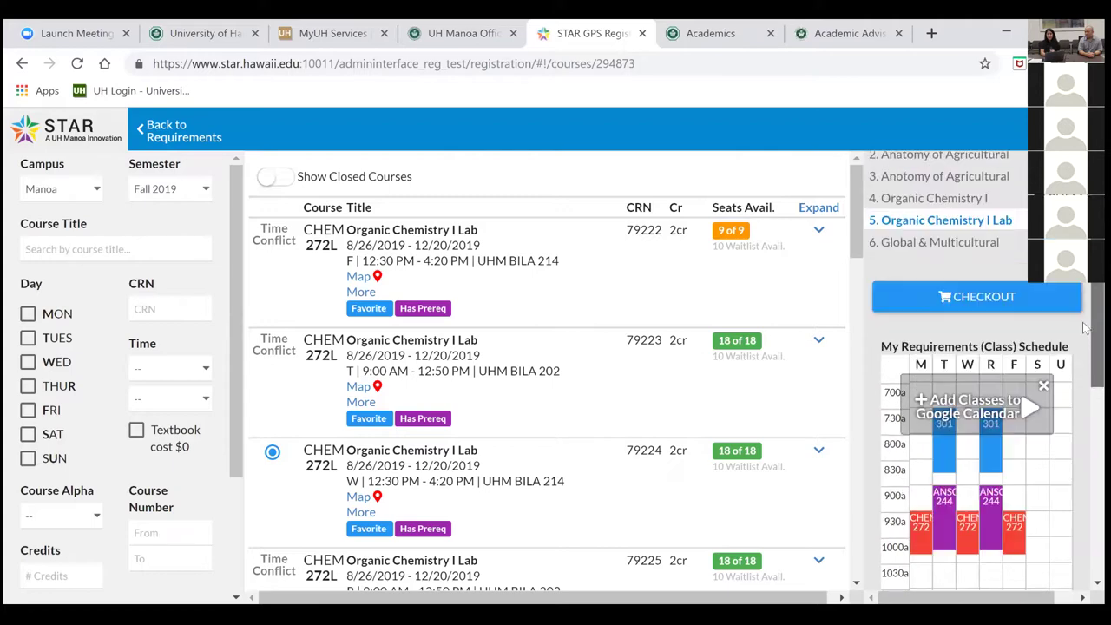
click(979, 310)
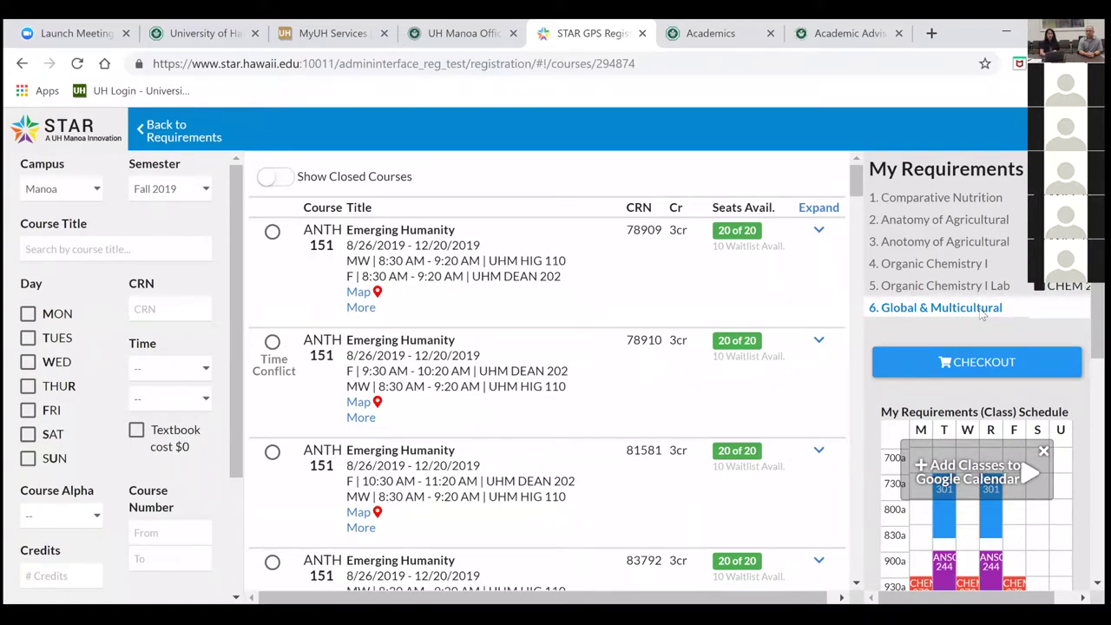
drag(855, 192, 847, 346)
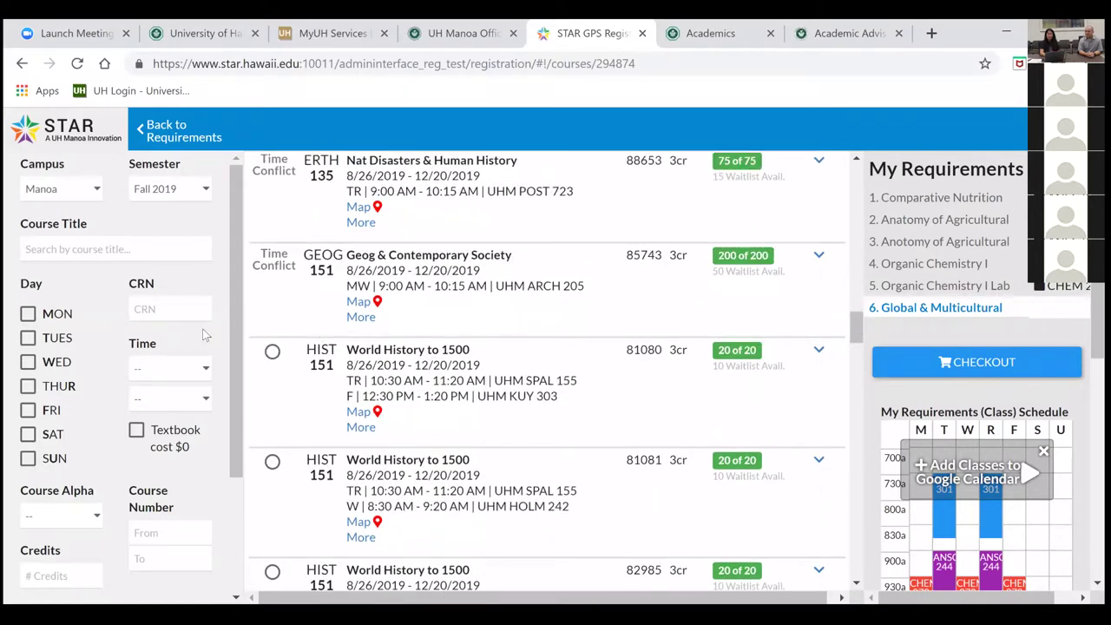
Filter the Global & Multicultural classes to those meeting on Monday and Wednesday.
drag(234, 348, 232, 443)
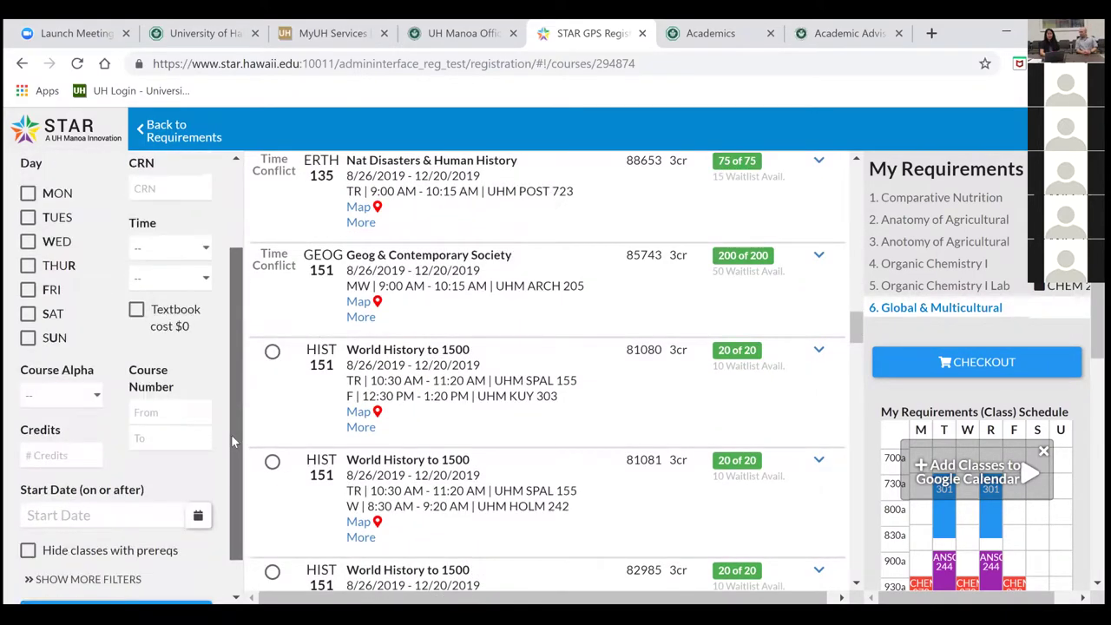
scroll(229, 445, down, 1)
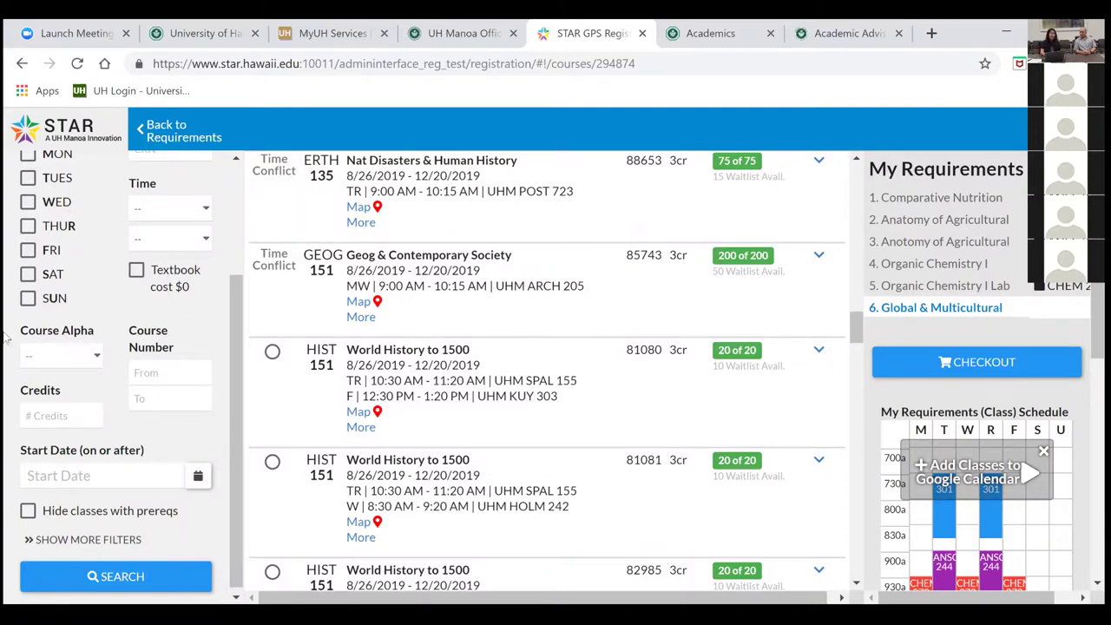
click(28, 156)
click(28, 202)
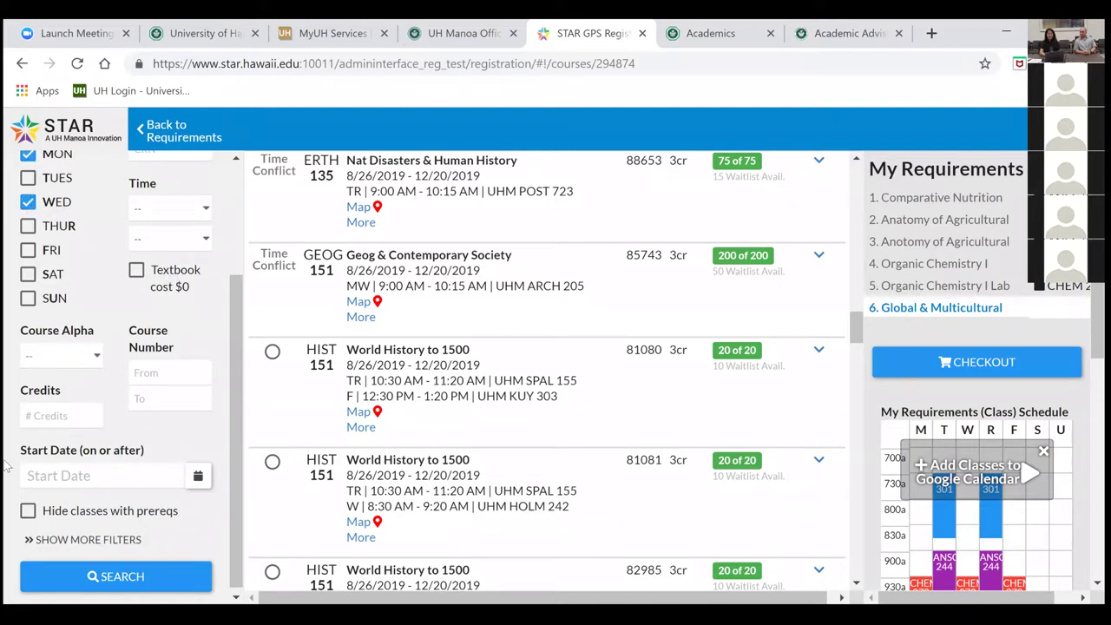
click(90, 580)
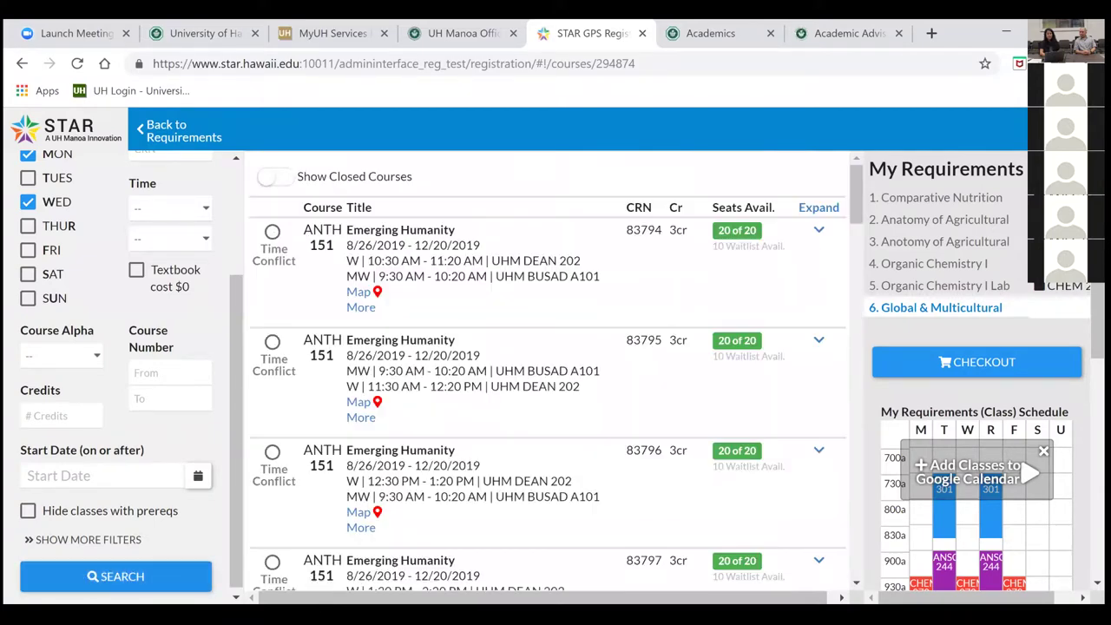
Choose the 8:30 AM ANTH 151 Emerging Humanity class, CRN 78909, and proceed to checkout.
scroll(849, 261, down, 4)
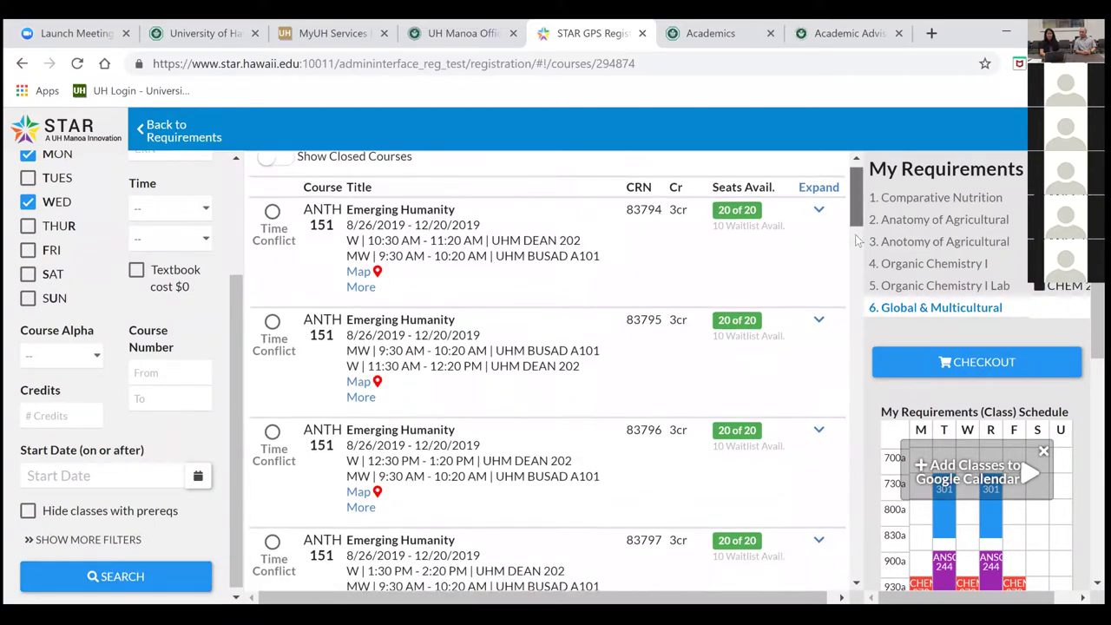
scroll(846, 298, down, 4)
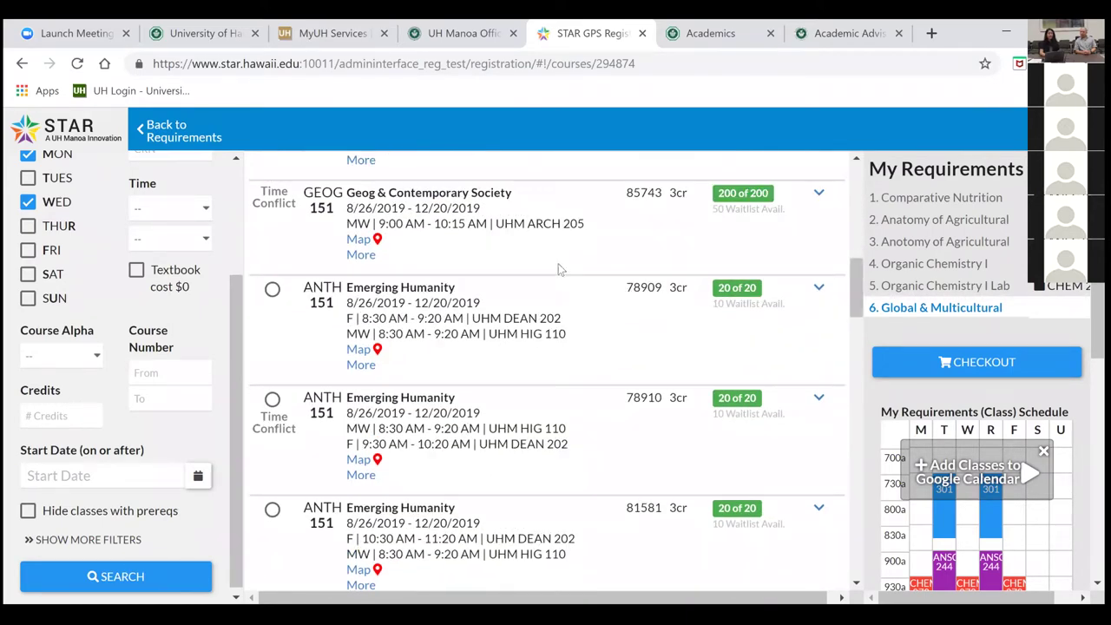
click(271, 293)
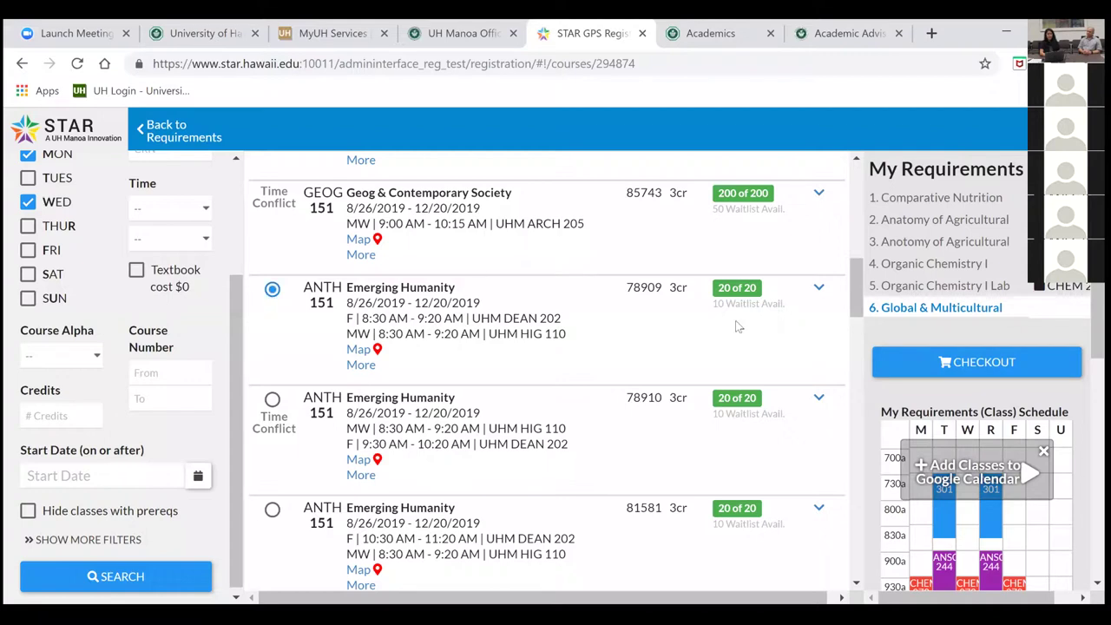
click(935, 375)
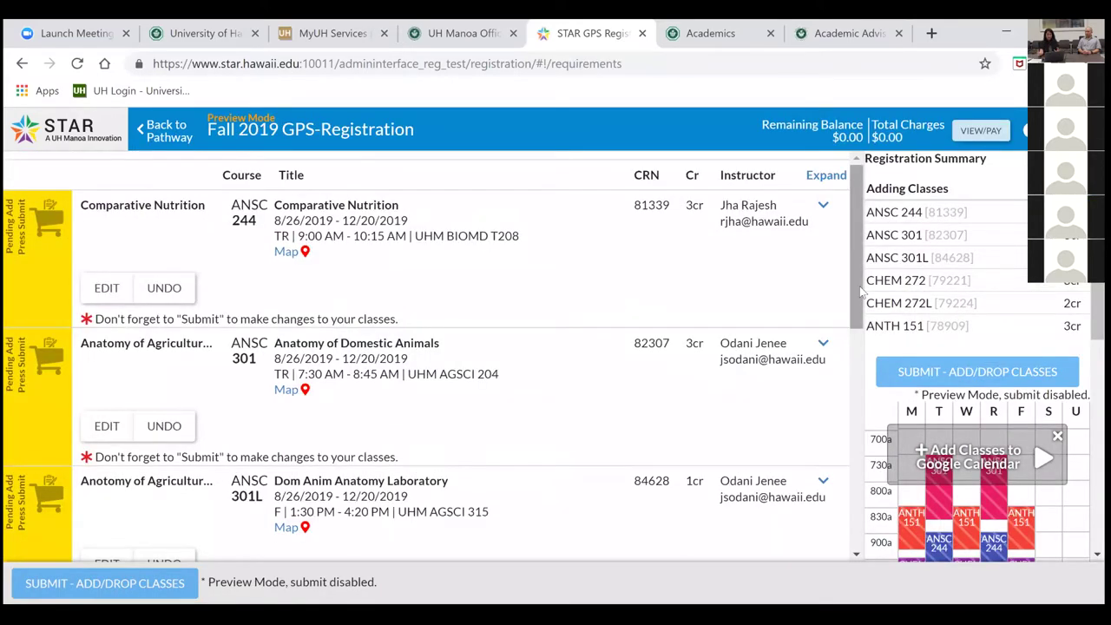
Review the pending classes and weekly schedule for Fall 2019, expanding the CHEM 272 course details.
drag(860, 290, 852, 346)
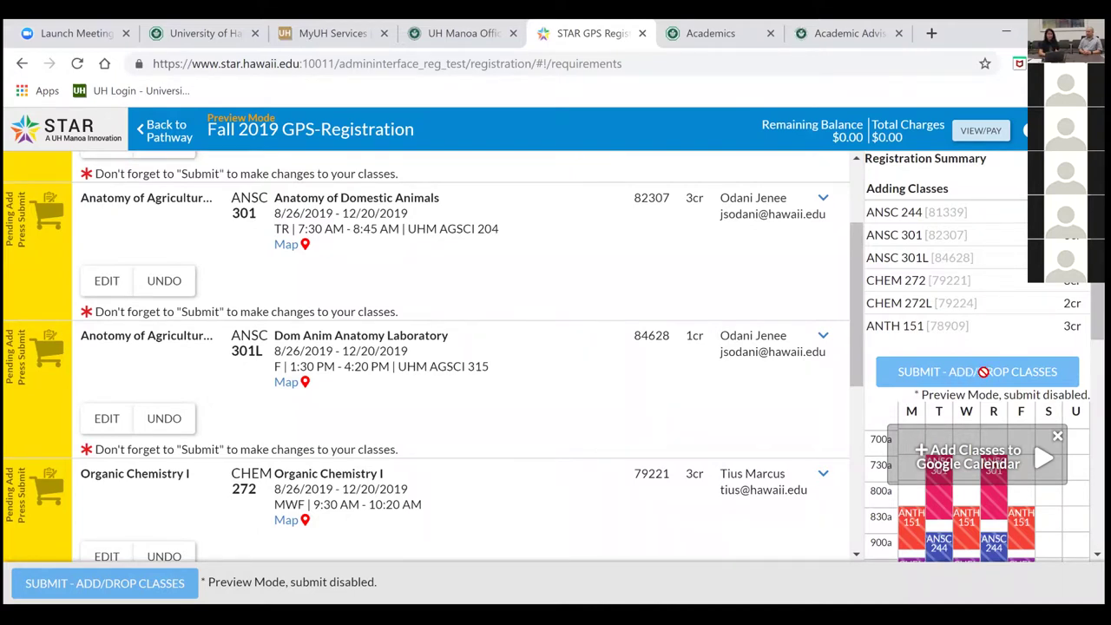
scroll(1060, 343, down, 1)
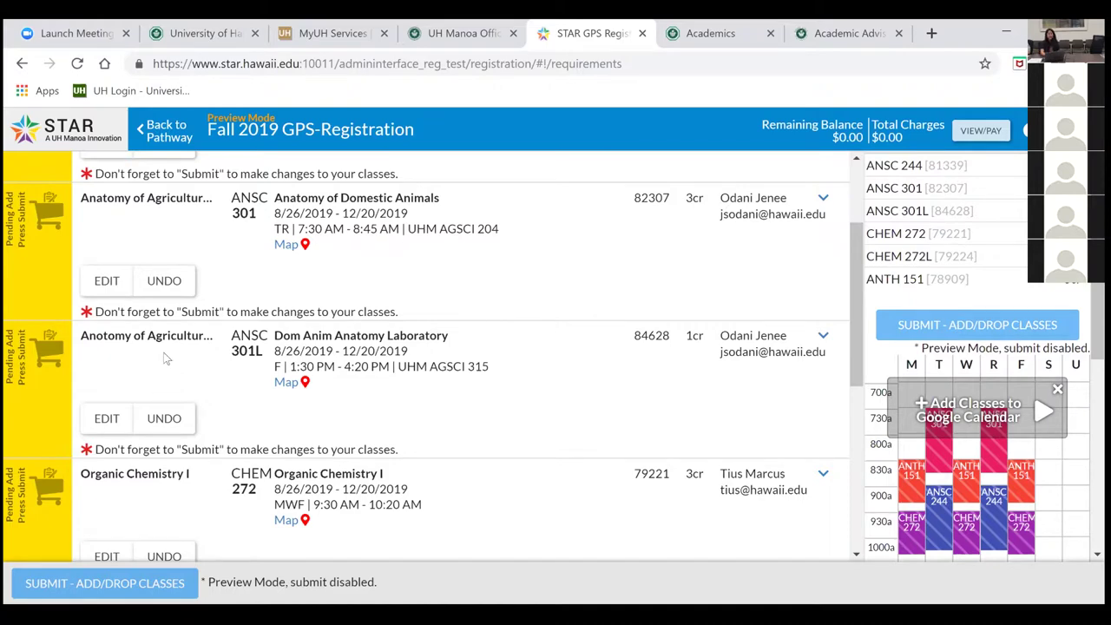
scroll(166, 356, down, 1)
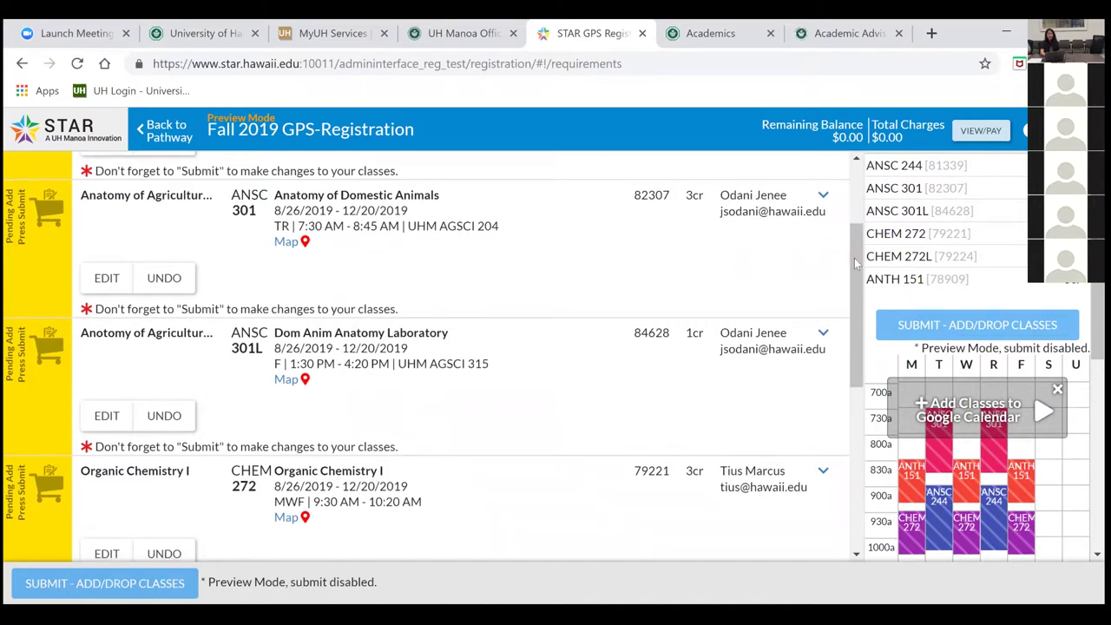
scroll(853, 326, down, 2)
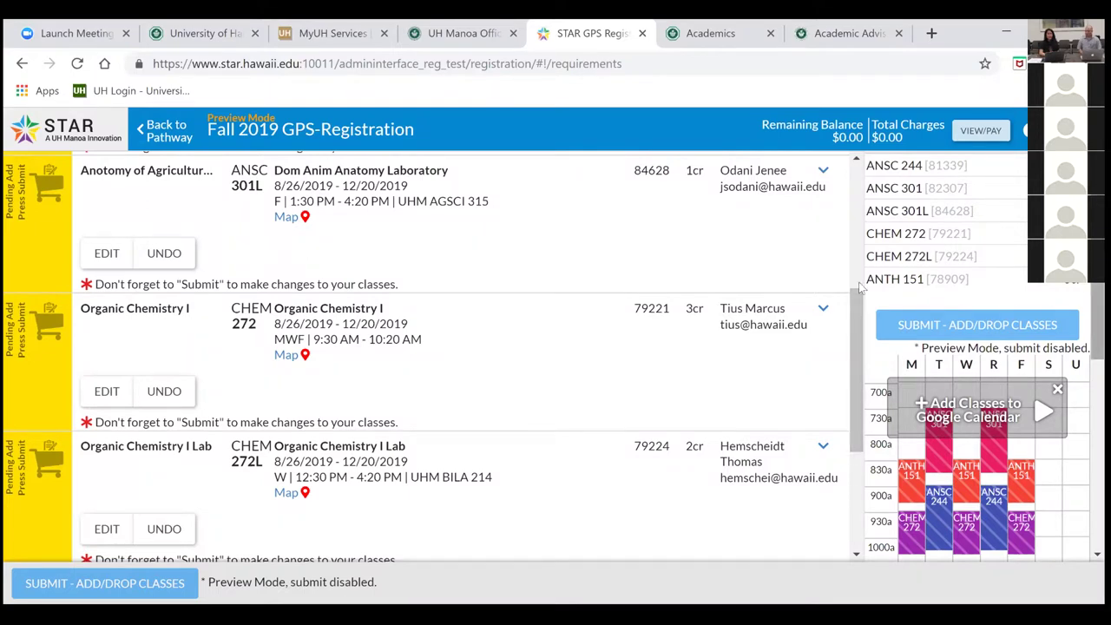
click(822, 309)
scroll(847, 397, down, 3)
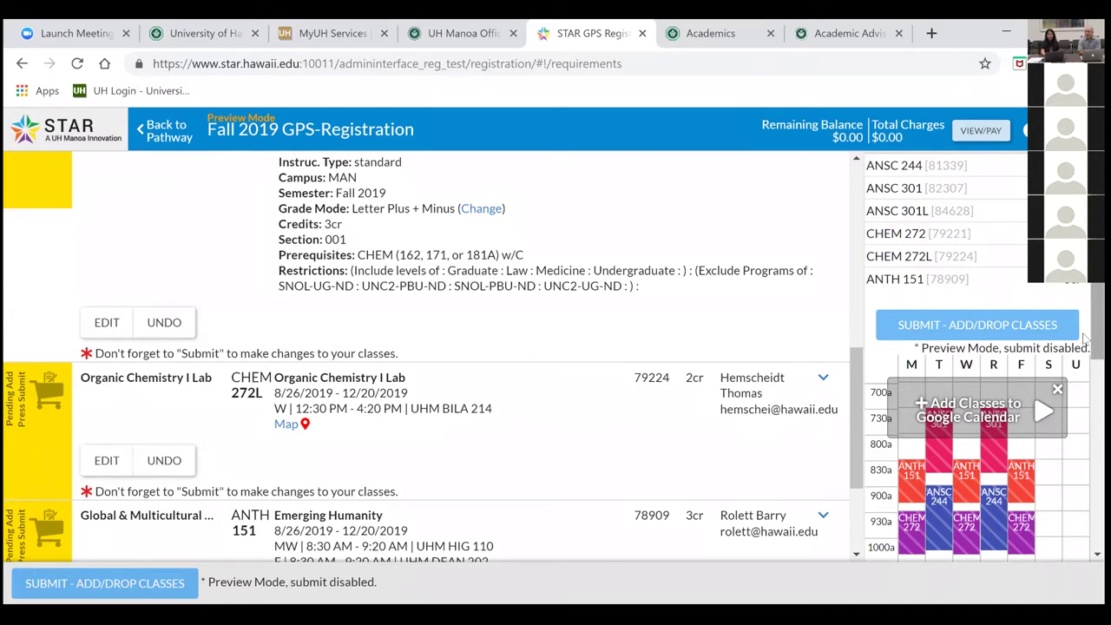
scroll(1085, 363, down, 3)
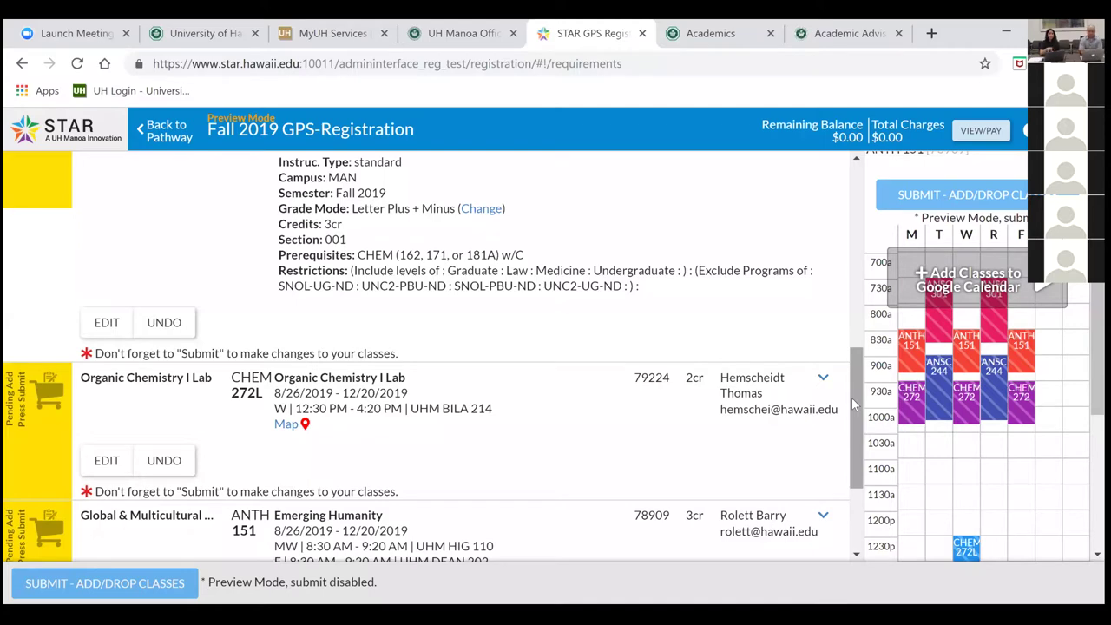
scroll(852, 403, down, 2)
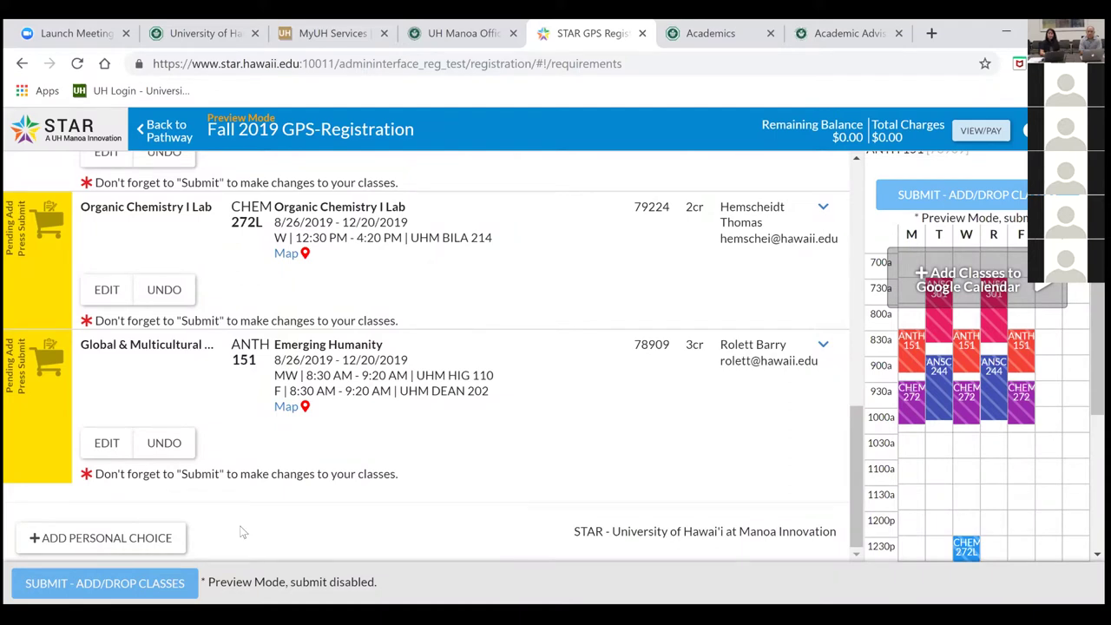
Add a Personal Choice requirement and search its courses by the course alpha KRS (Kinesiology & Rehab Science).
click(146, 540)
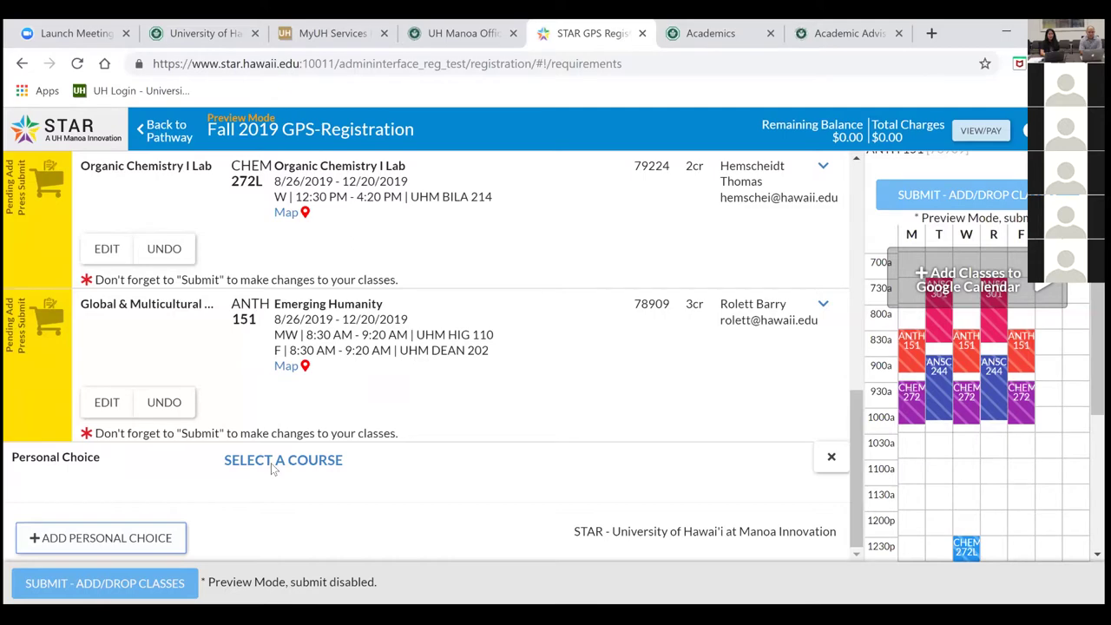
click(272, 467)
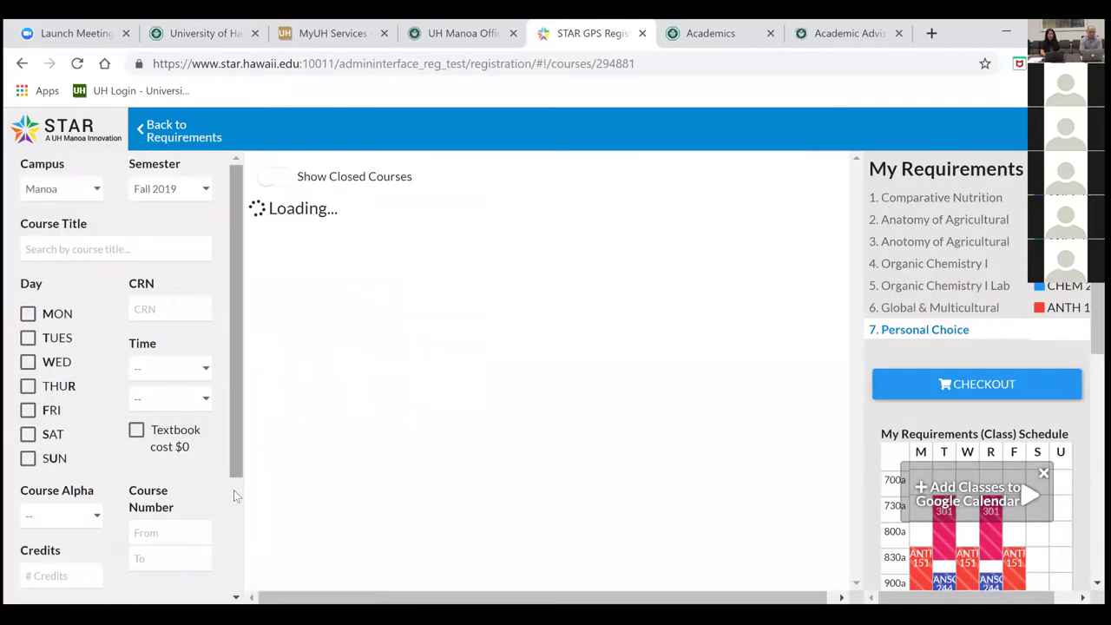
scroll(233, 491, down, 1)
click(87, 456)
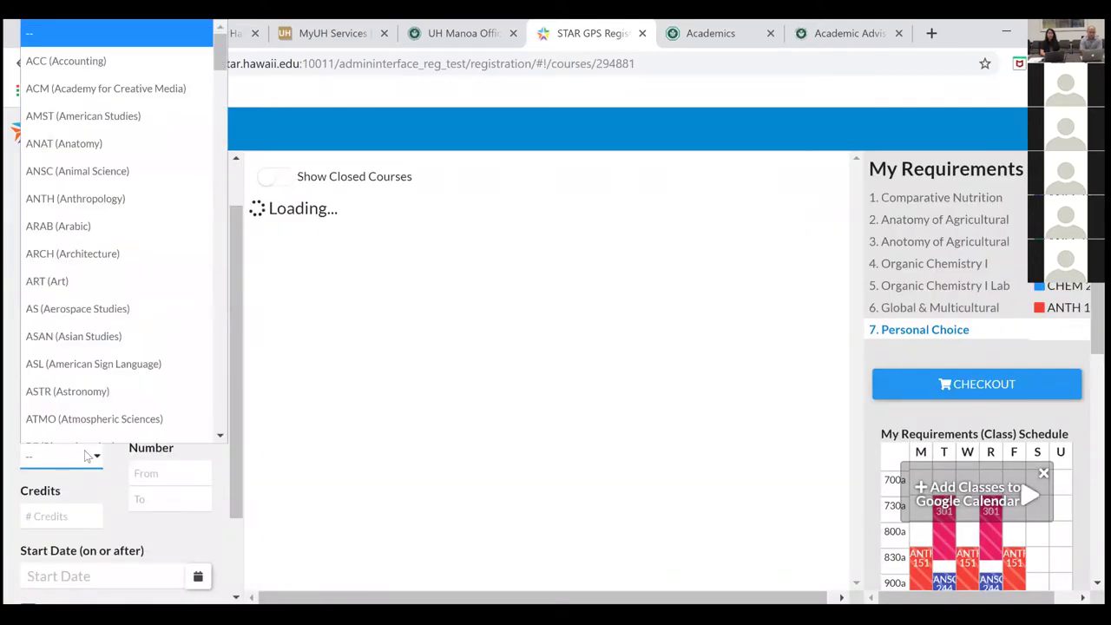
scroll(178, 136, down, 1)
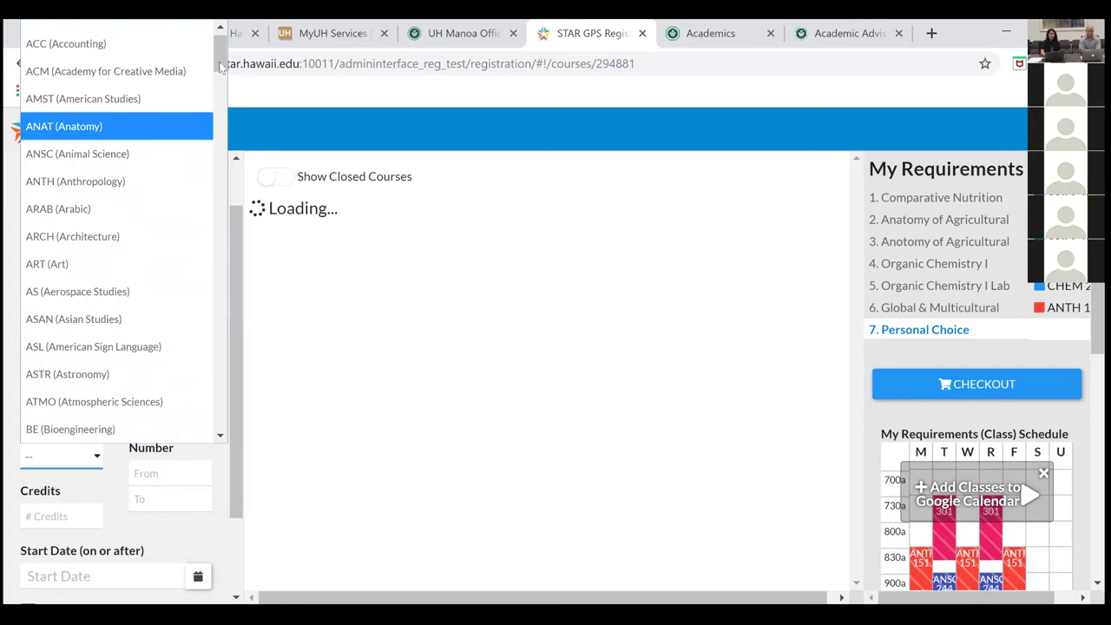
drag(221, 68, 209, 268)
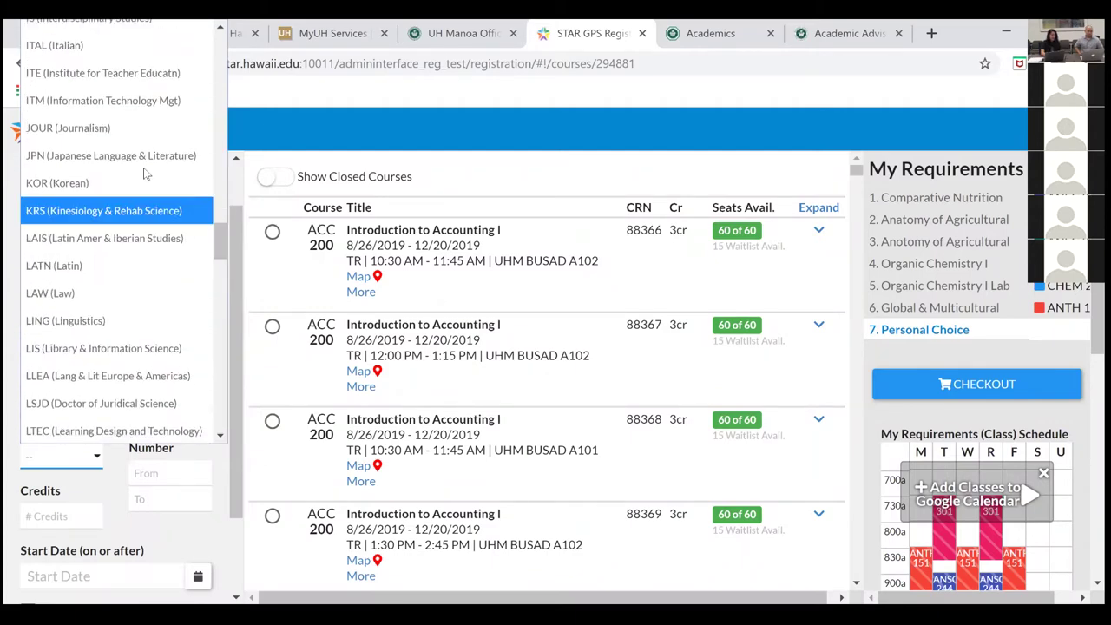
click(121, 213)
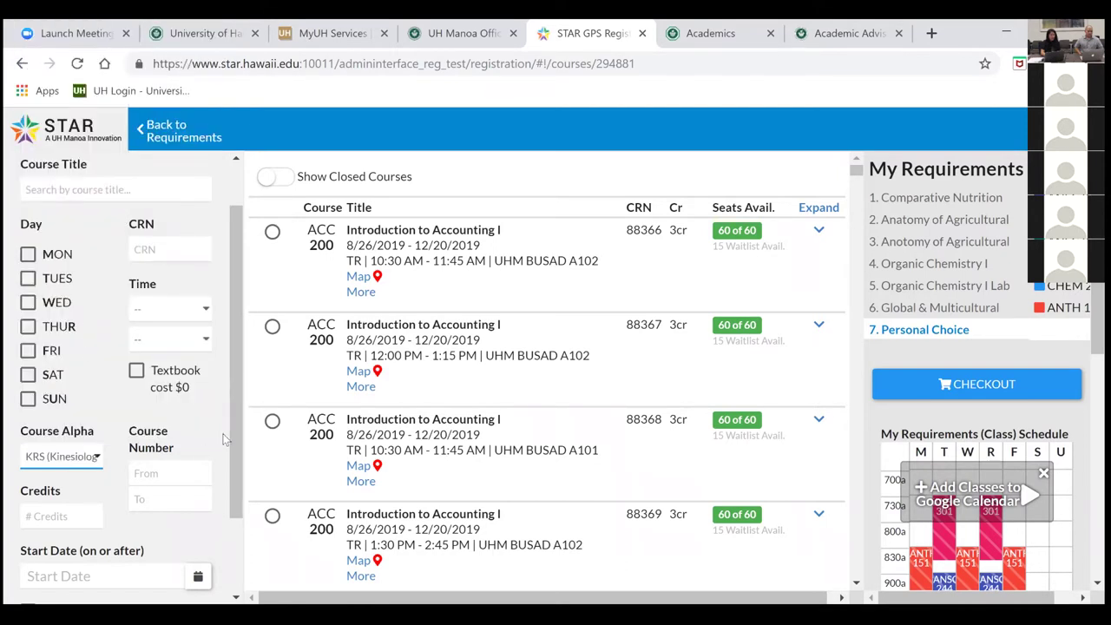
scroll(246, 486, down, 2)
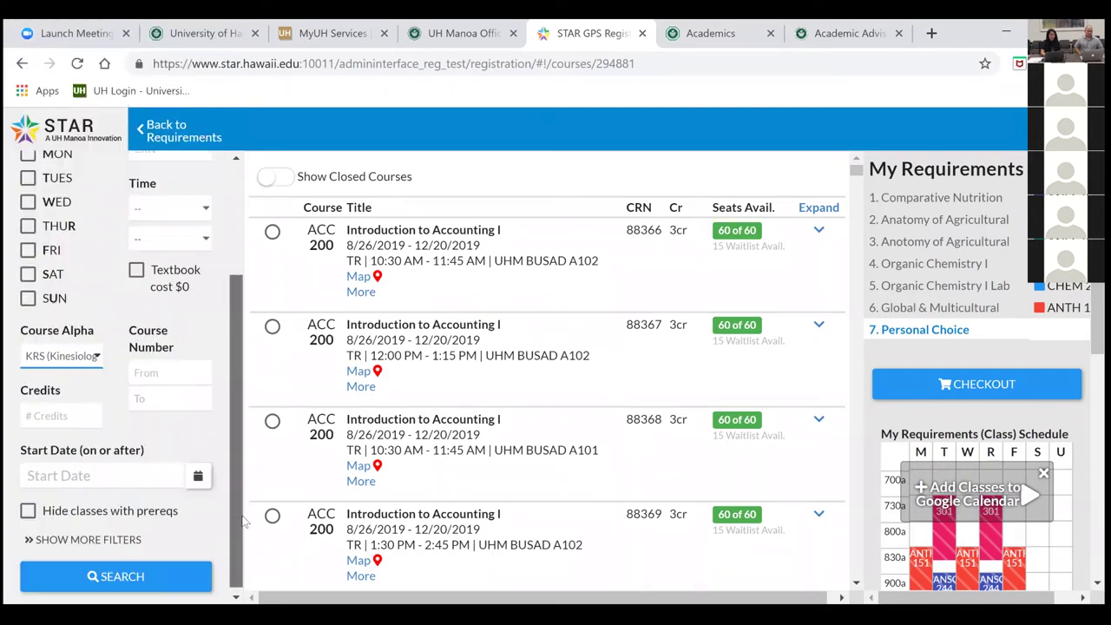
click(178, 578)
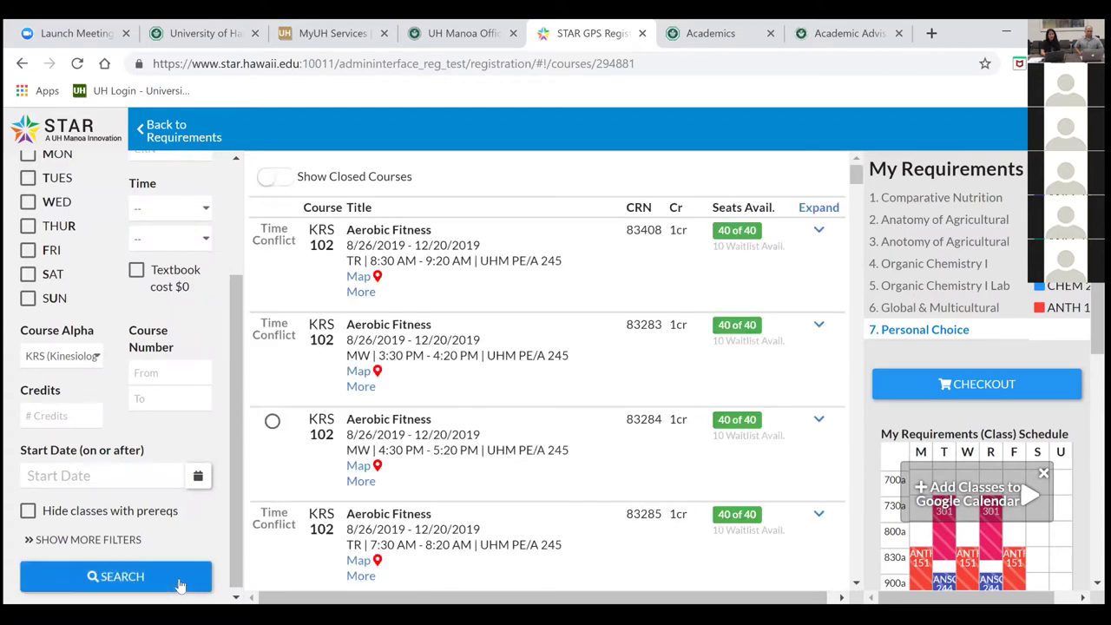
Browse the KRS classes as far as the KRS 170 Yoga: Beginning sections.
drag(857, 176, 857, 288)
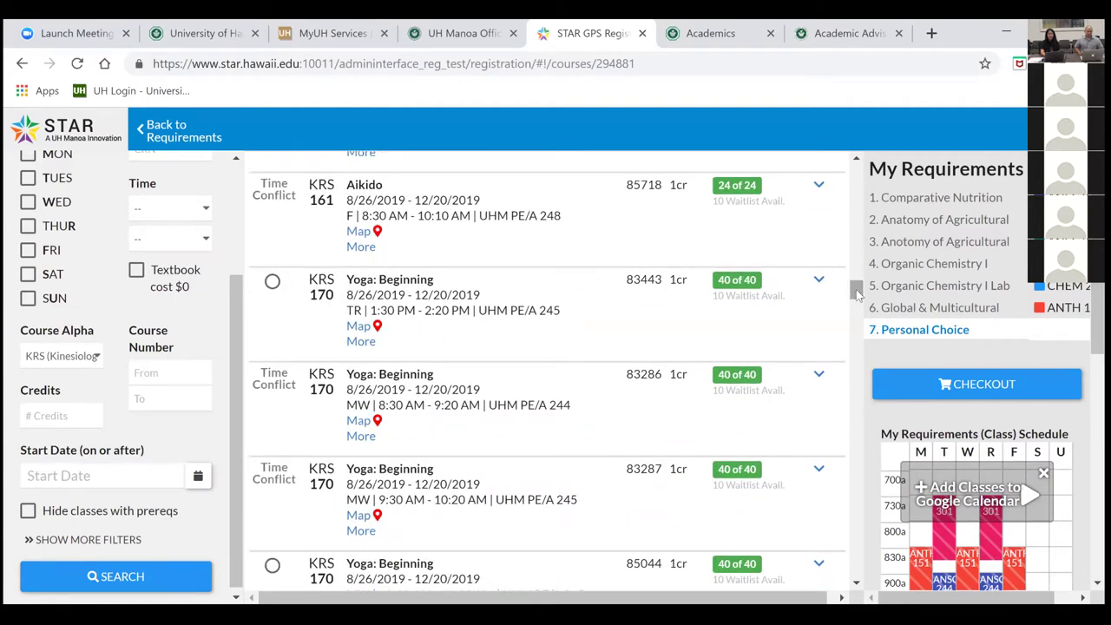
double_click(699, 396)
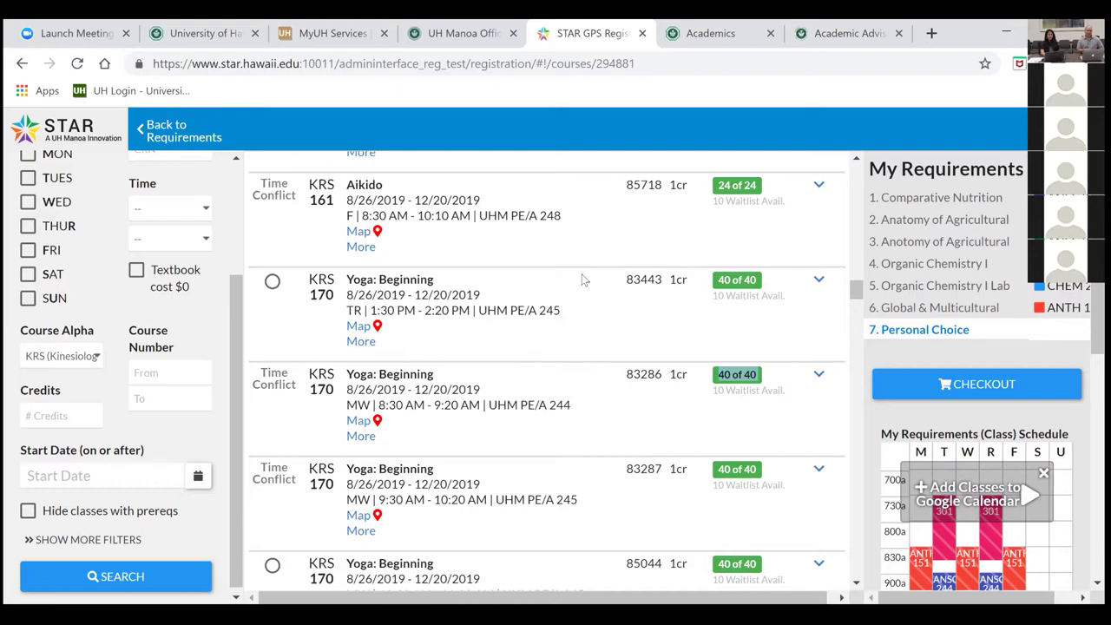
Return to the graduation pathway and view the Fall 2019 plan in the 2019-2020 academic year.
click(182, 132)
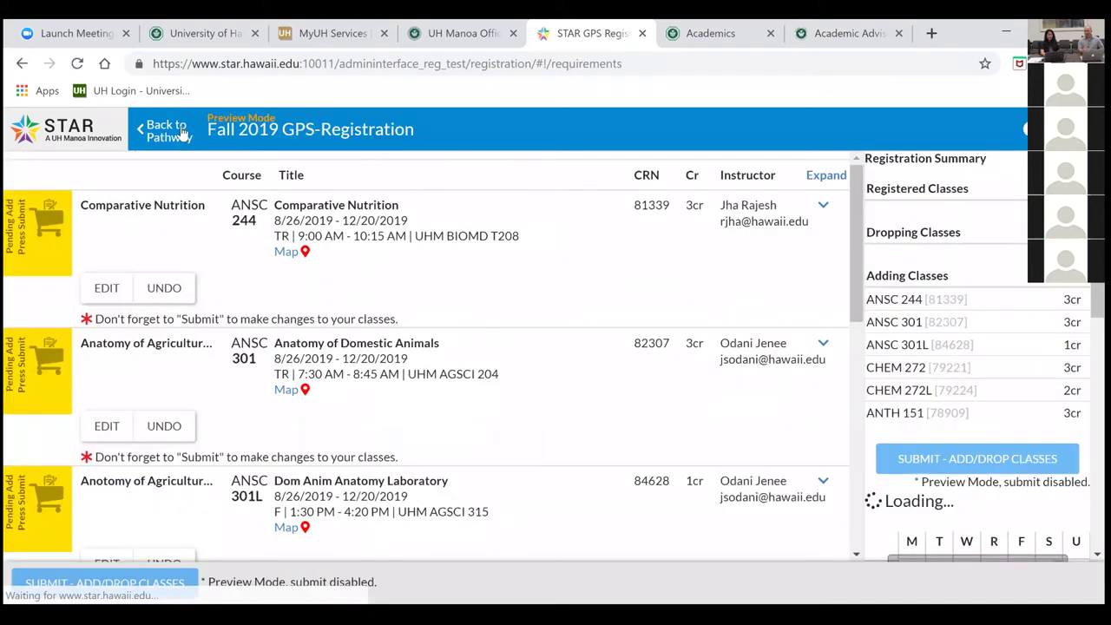
click(182, 132)
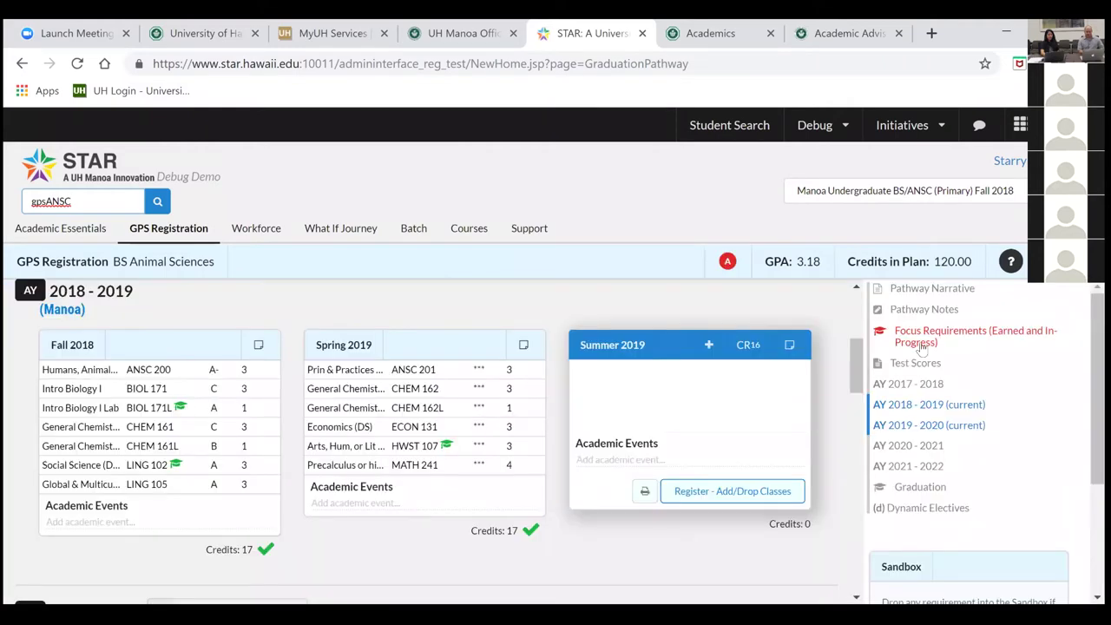
scroll(1070, 425, down, 2)
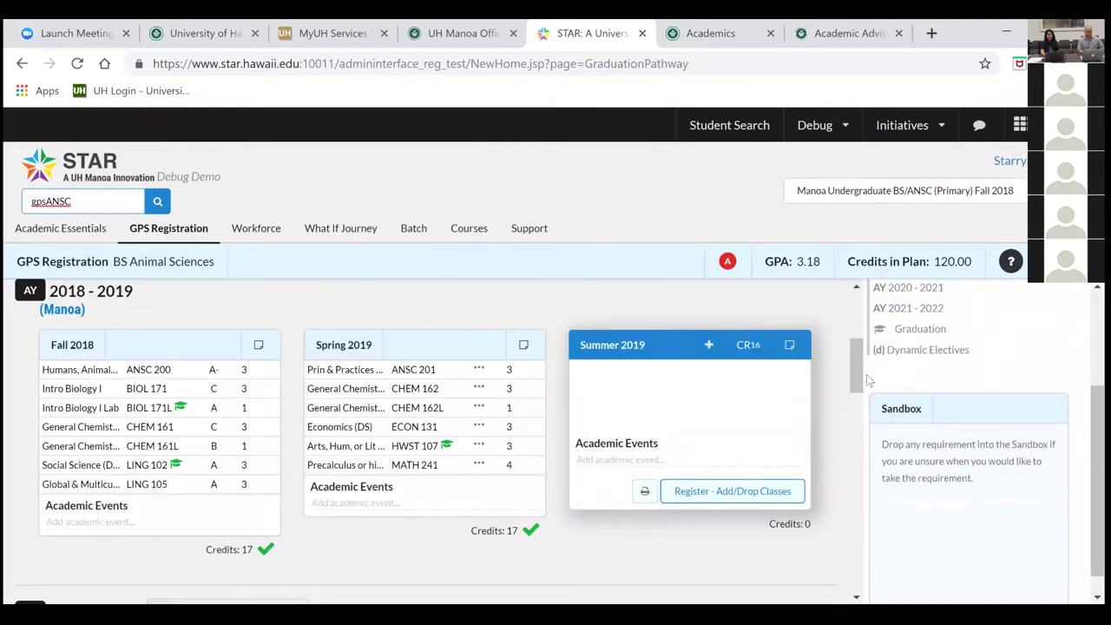
drag(855, 374, 854, 443)
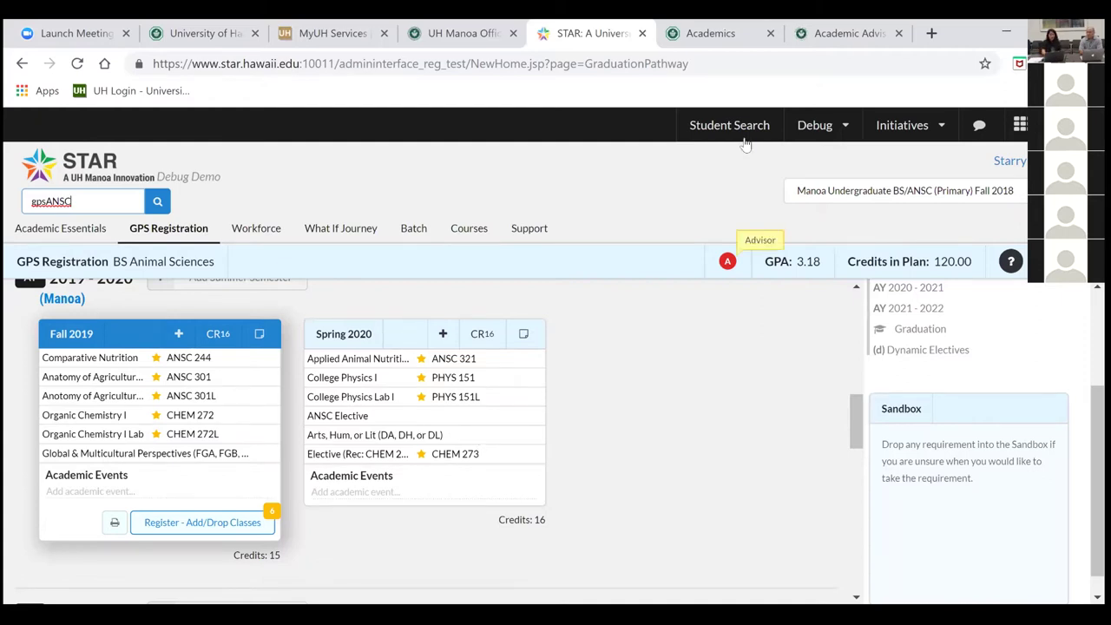
Switch to the CTAHR Academic Advising page and view its announcements and advising information.
click(837, 33)
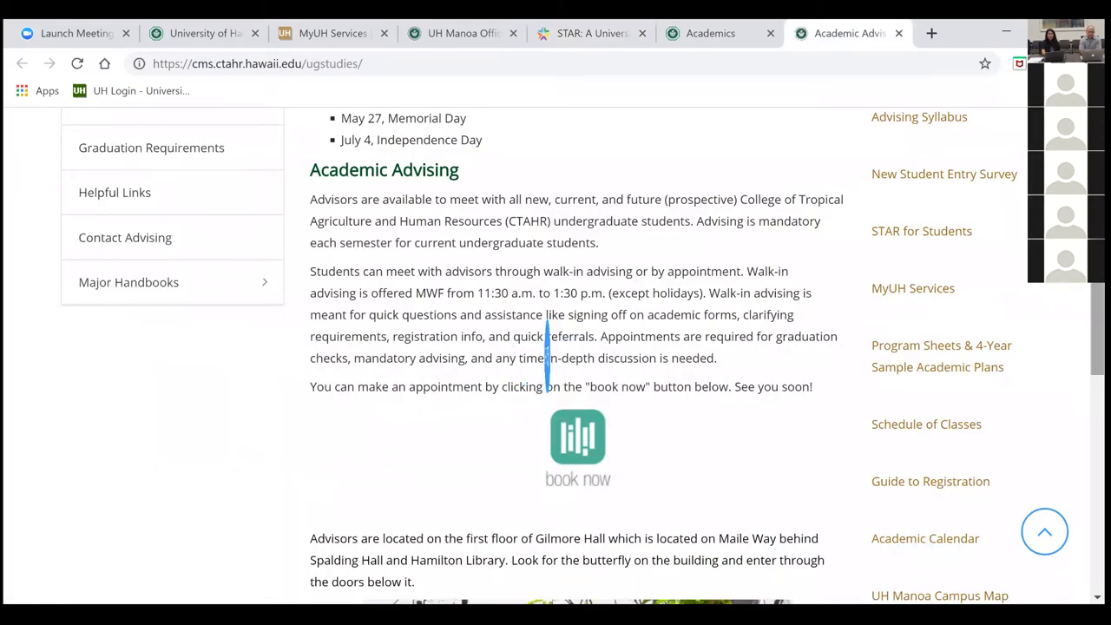
scroll(545, 356, up, 2)
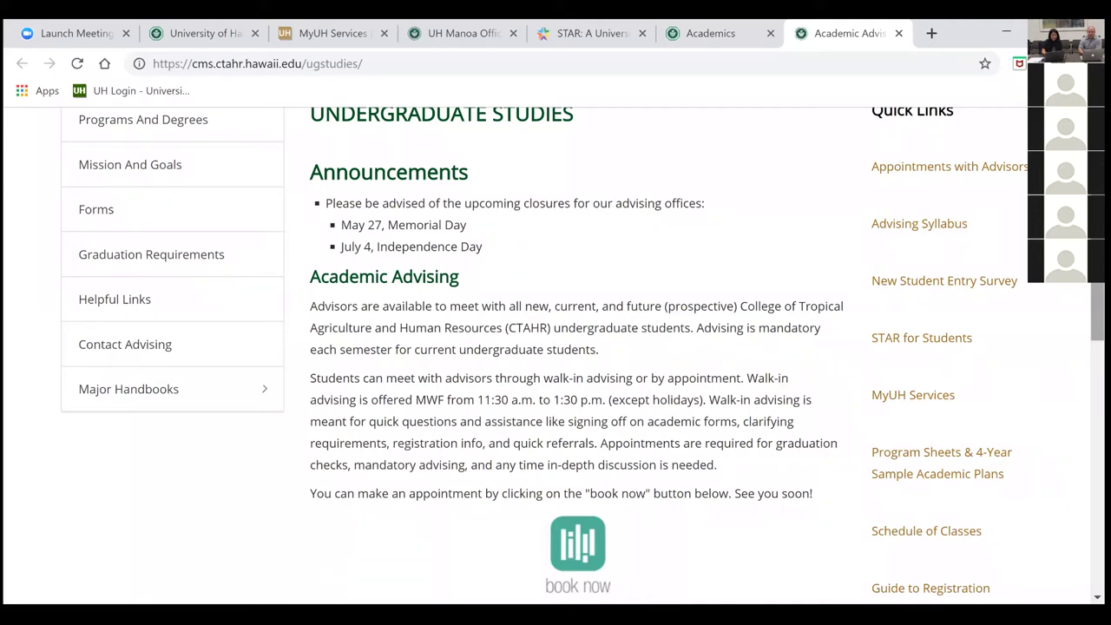
Switch to the UH Mānoa Welcome New Rainbow Warrior page and view its Create Your MyUH Account section with the ITS Help Desk contacts.
click(204, 33)
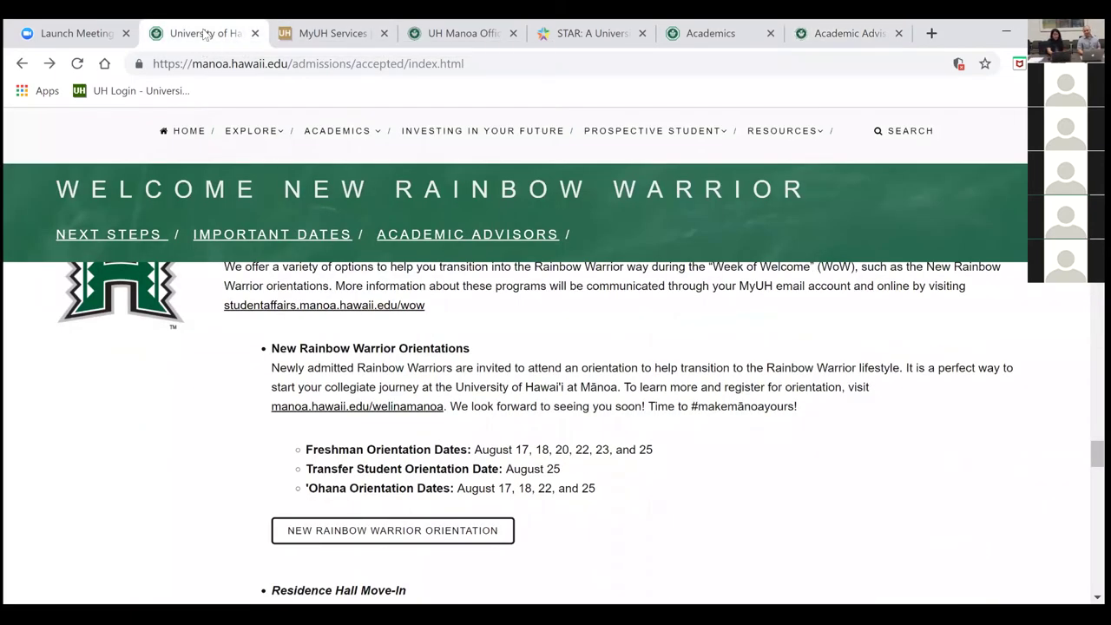
scroll(1083, 482, down, 1)
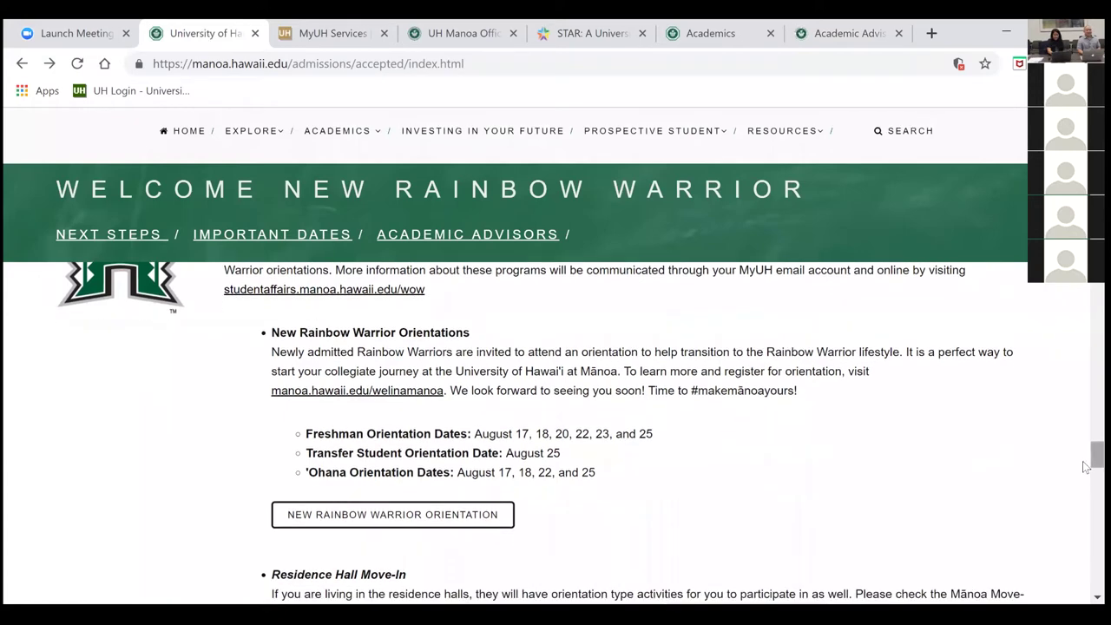
scroll(1083, 443, up, 8)
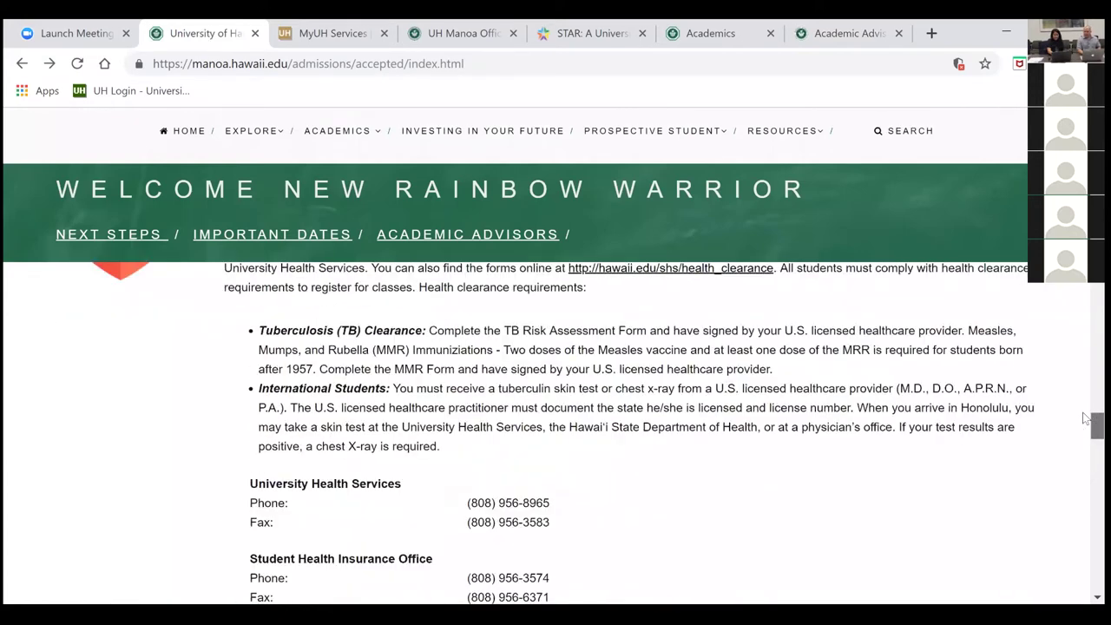
scroll(1084, 401, up, 10)
drag(1083, 380, 1084, 244)
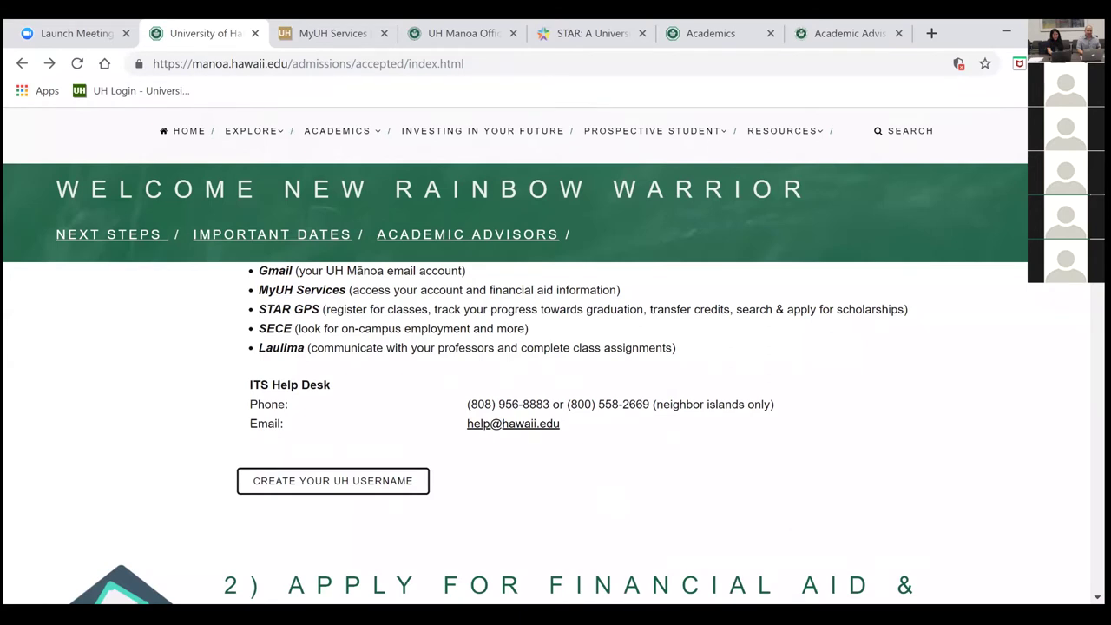
drag(1083, 245, 1084, 242)
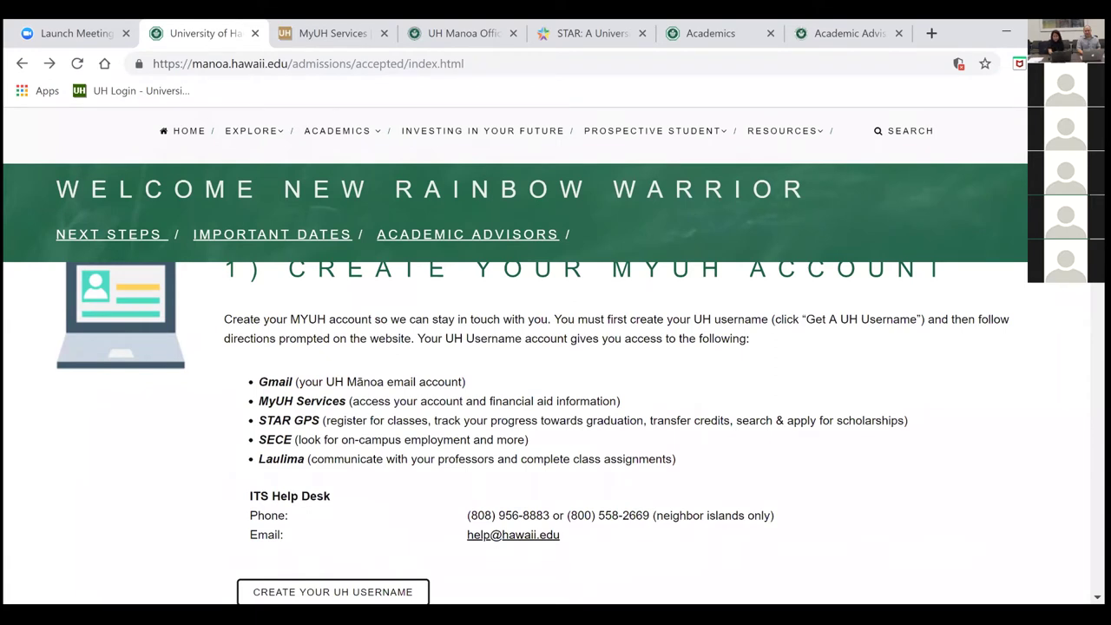
scroll(532, 433, down, 1)
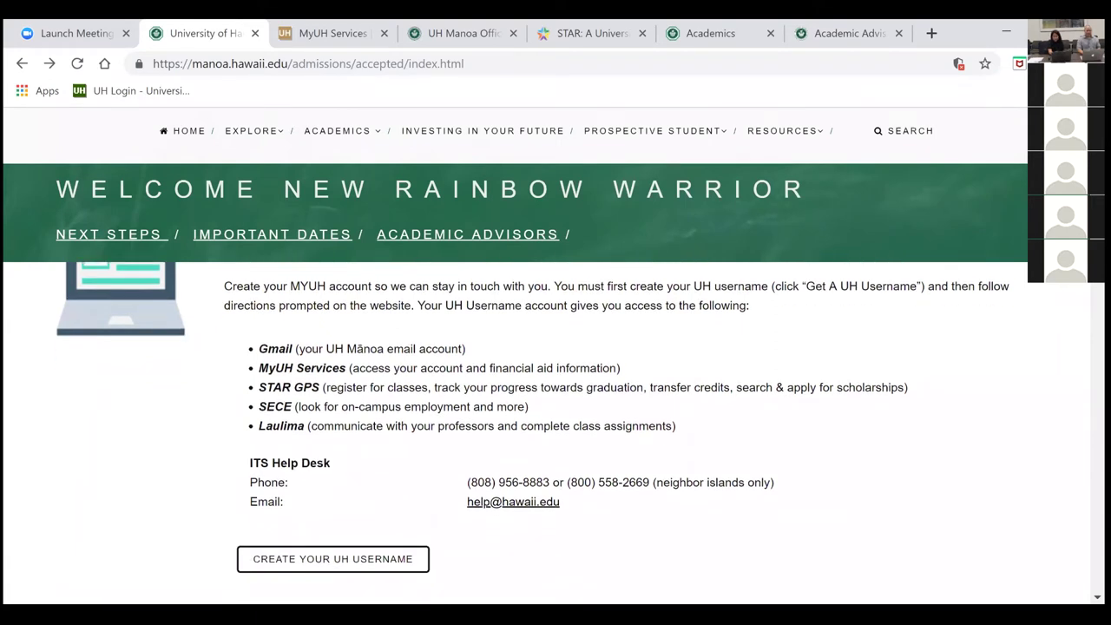